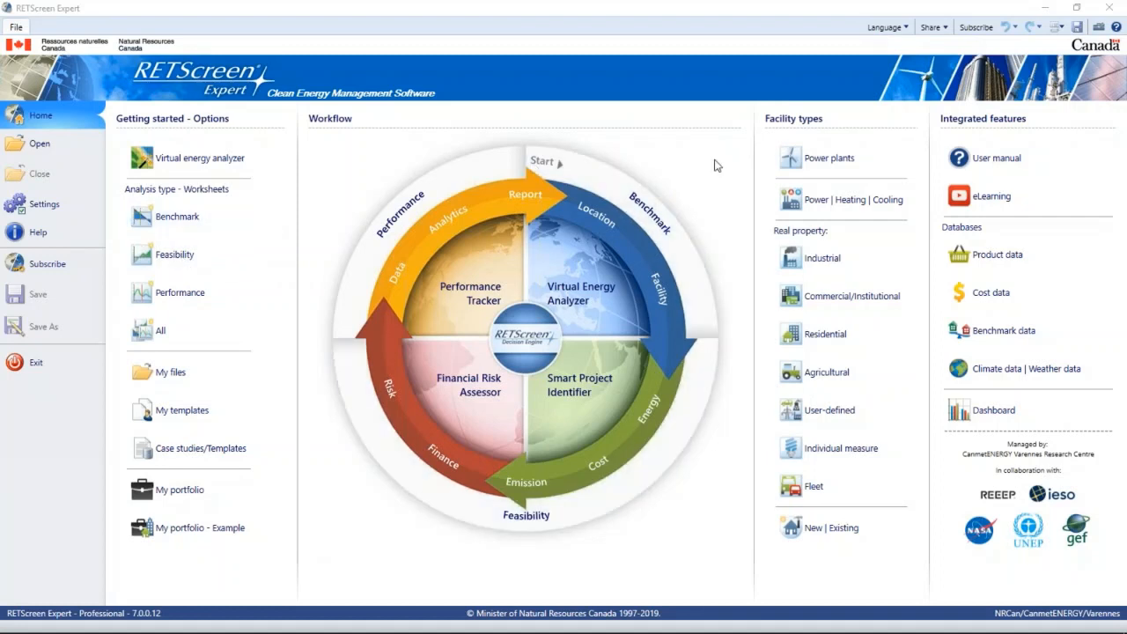
# - Open a Power | Heating | Cooling facility, view the cooling load page of its energy model, and return to the home page
pyautogui.click(815, 198)
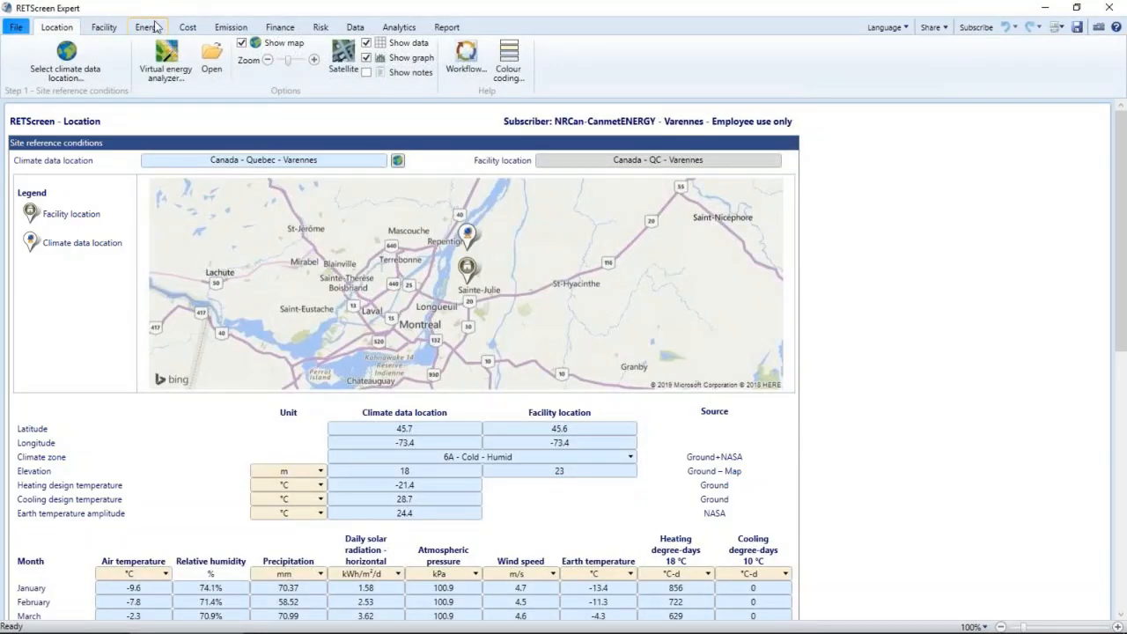
pyautogui.click(148, 27)
pyautogui.click(55, 255)
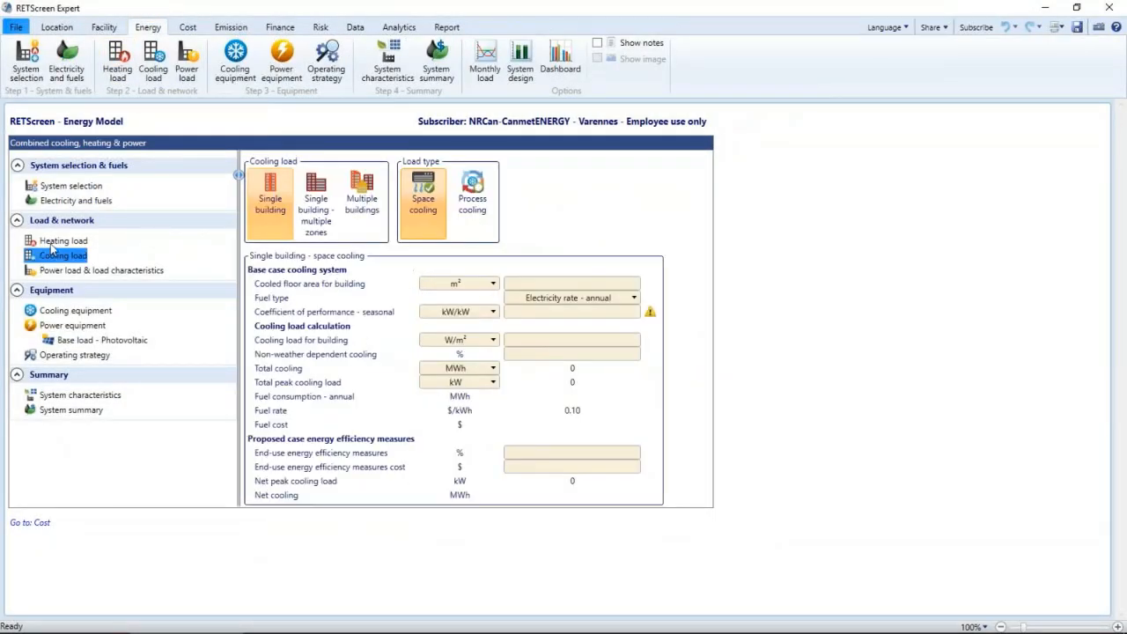
pyautogui.click(16, 27)
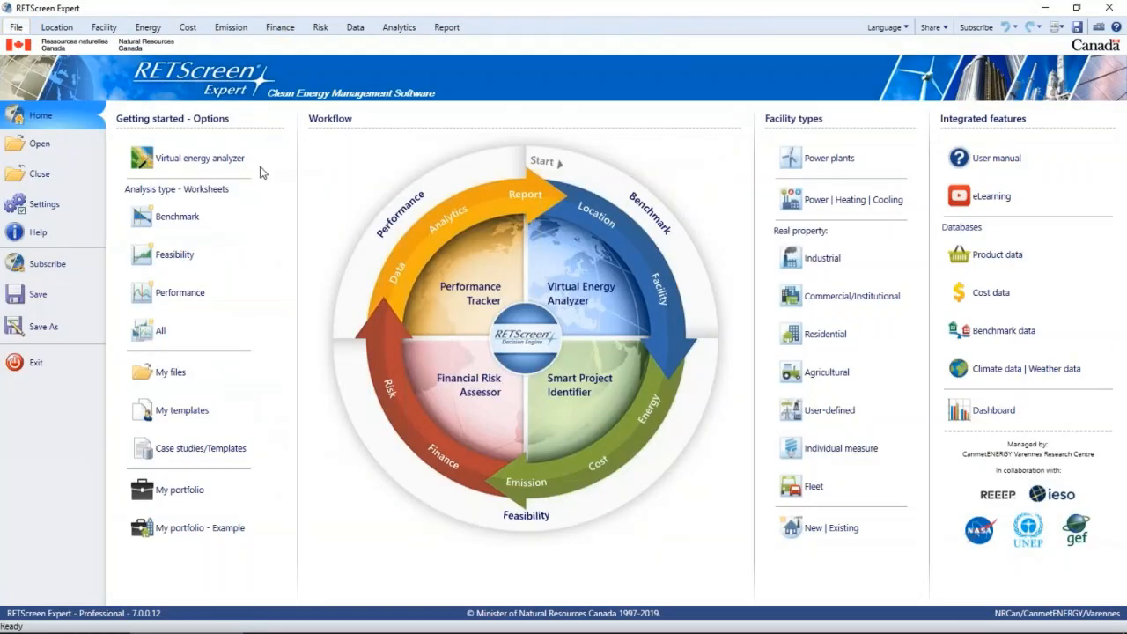
# - Open the Virtual energy analyzer and switch its map to the satellite view
pyautogui.click(210, 166)
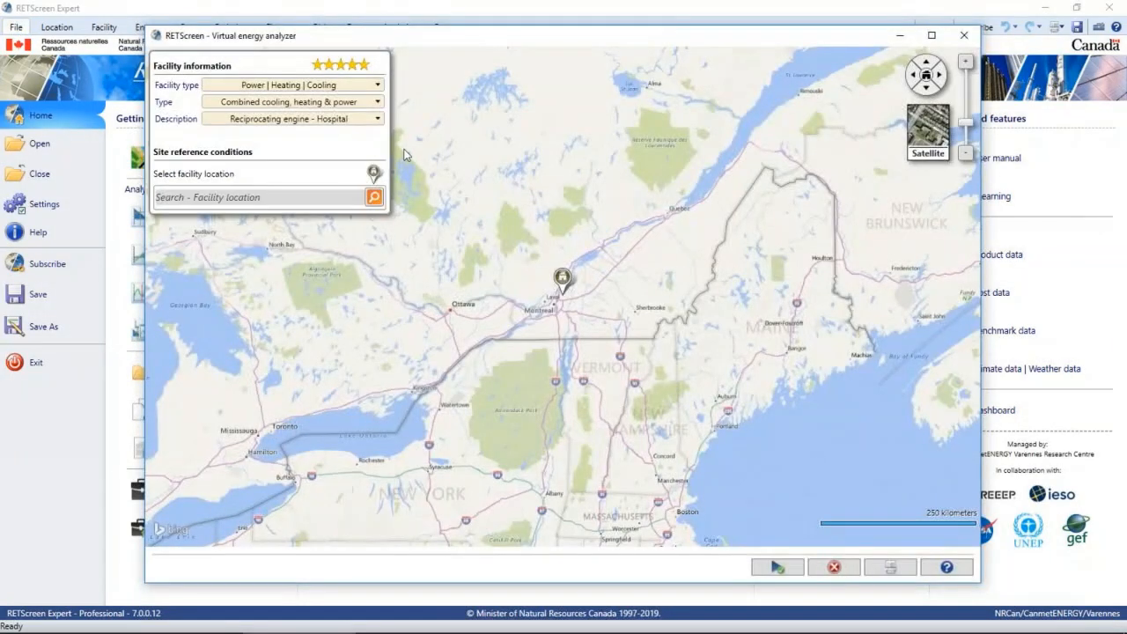
pyautogui.click(926, 128)
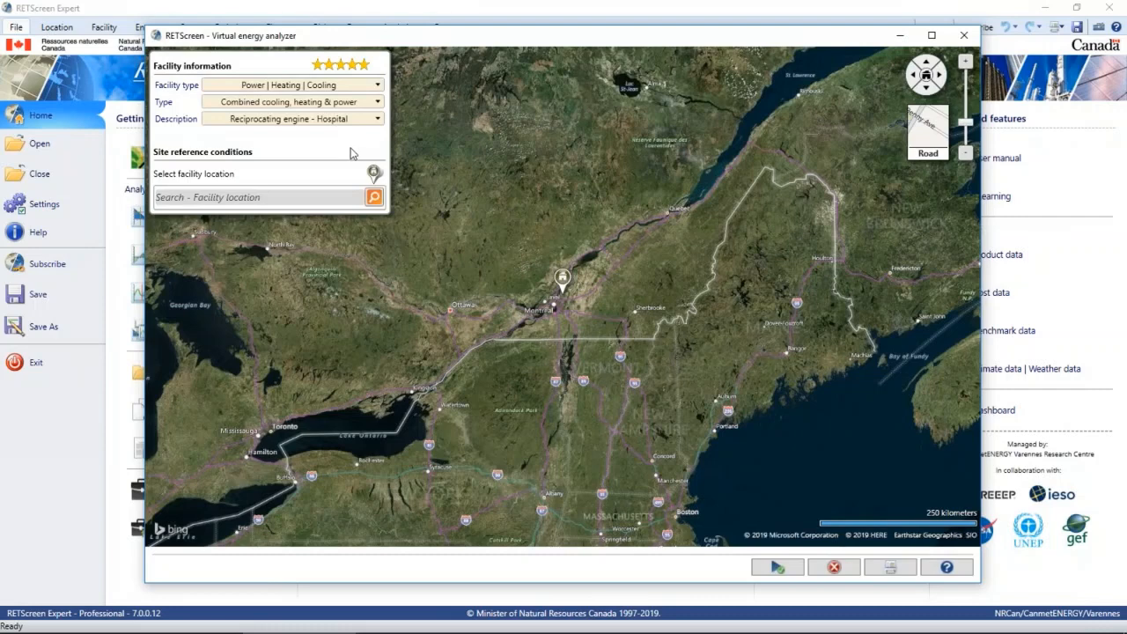
pyautogui.moveTo(379, 65)
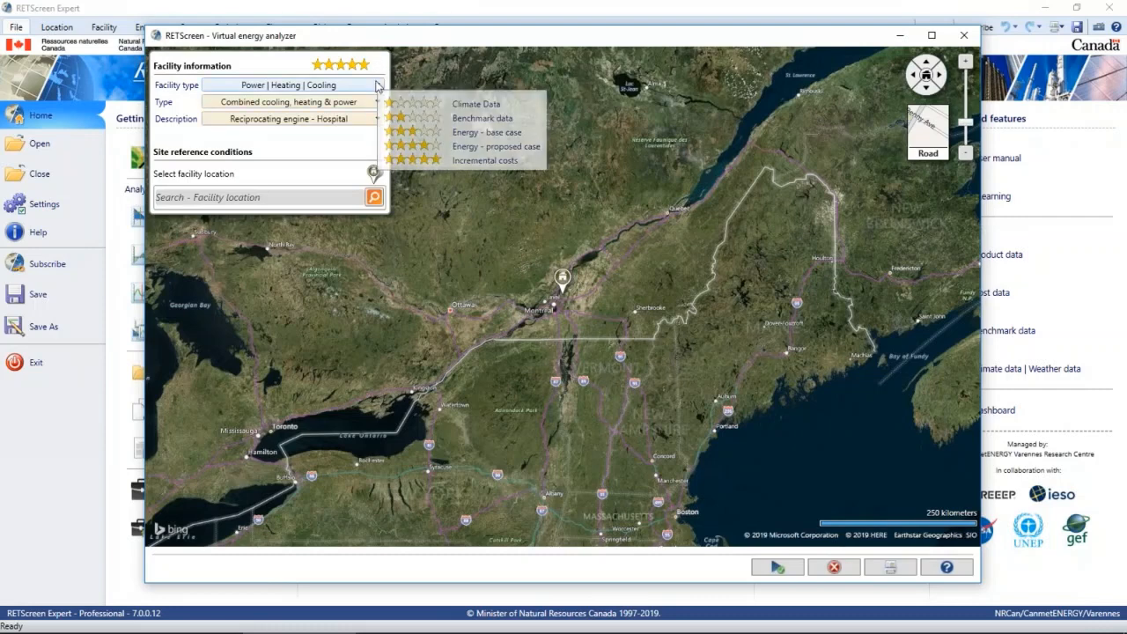
# - Set the facility type to Power | Heating | Cooling, the type to Combined heating & power, and the description to Gas turbine - Apartment building
pyautogui.click(377, 85)
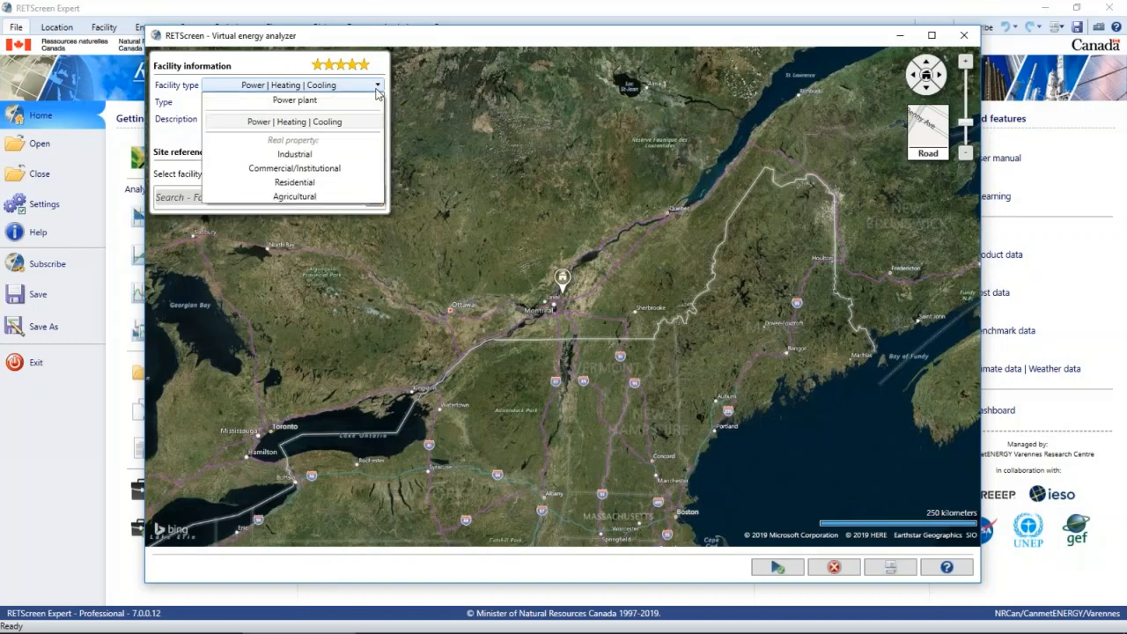
pyautogui.click(345, 123)
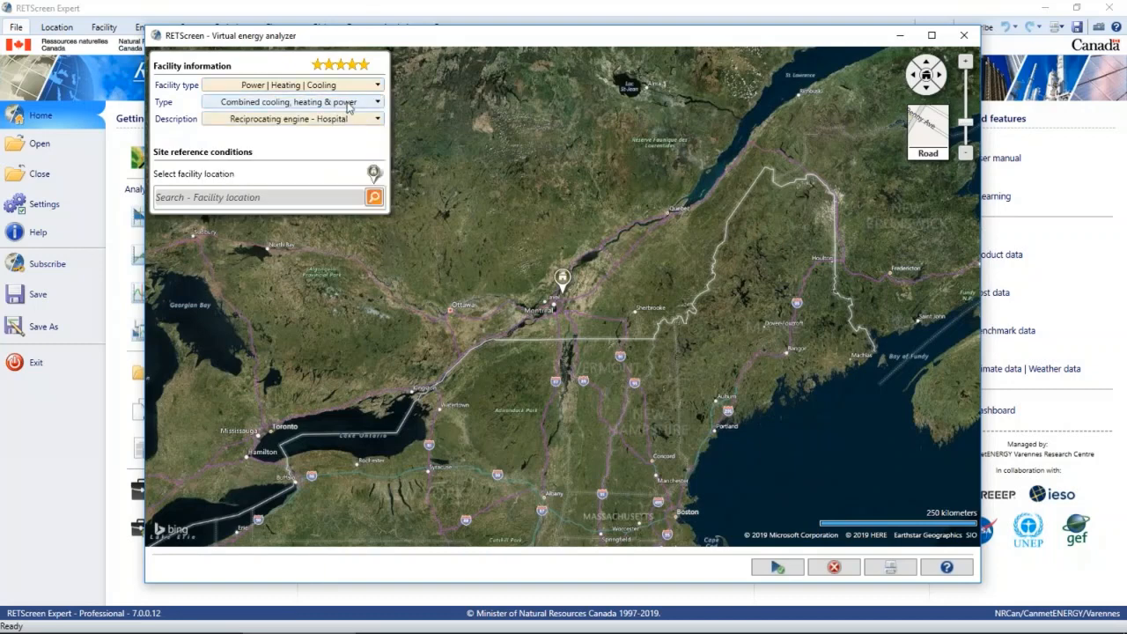
pyautogui.click(349, 104)
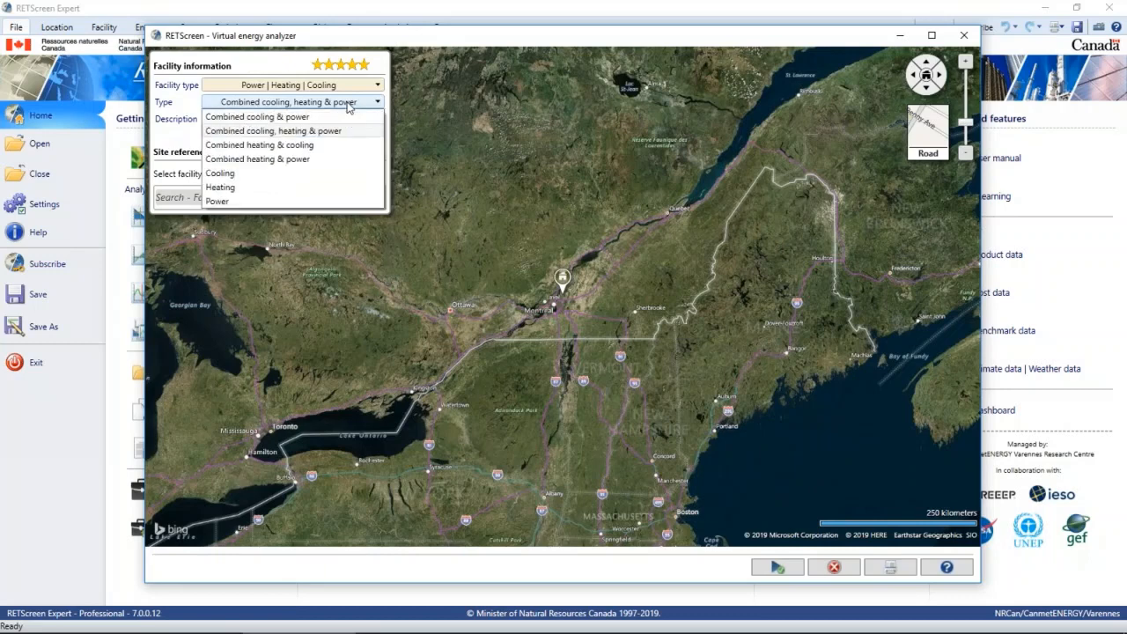
pyautogui.click(310, 160)
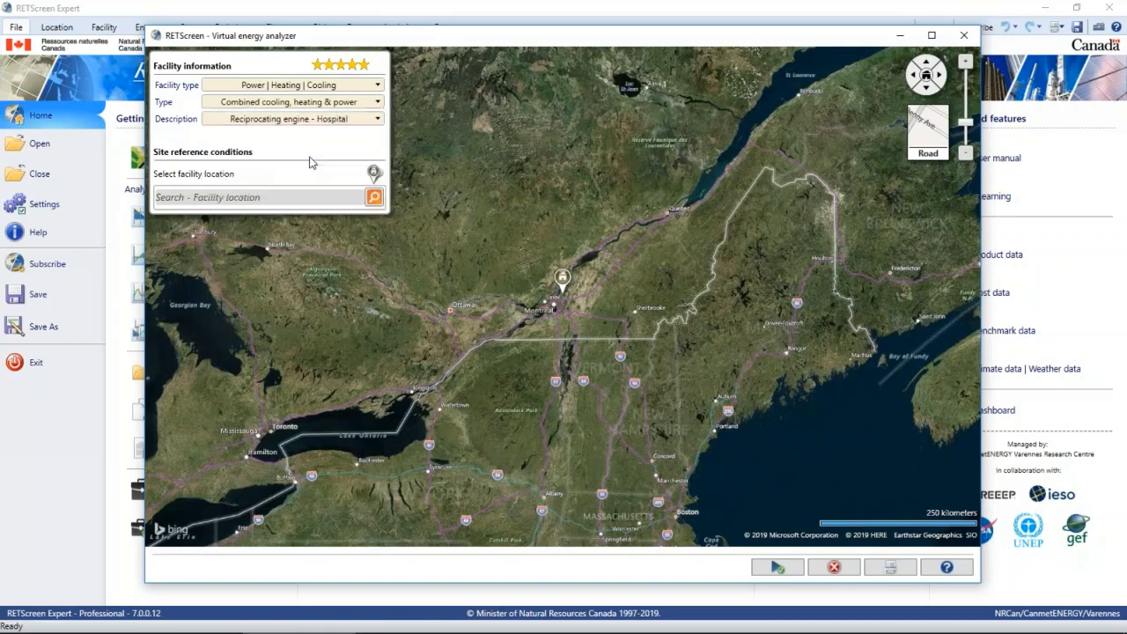
pyautogui.click(359, 120)
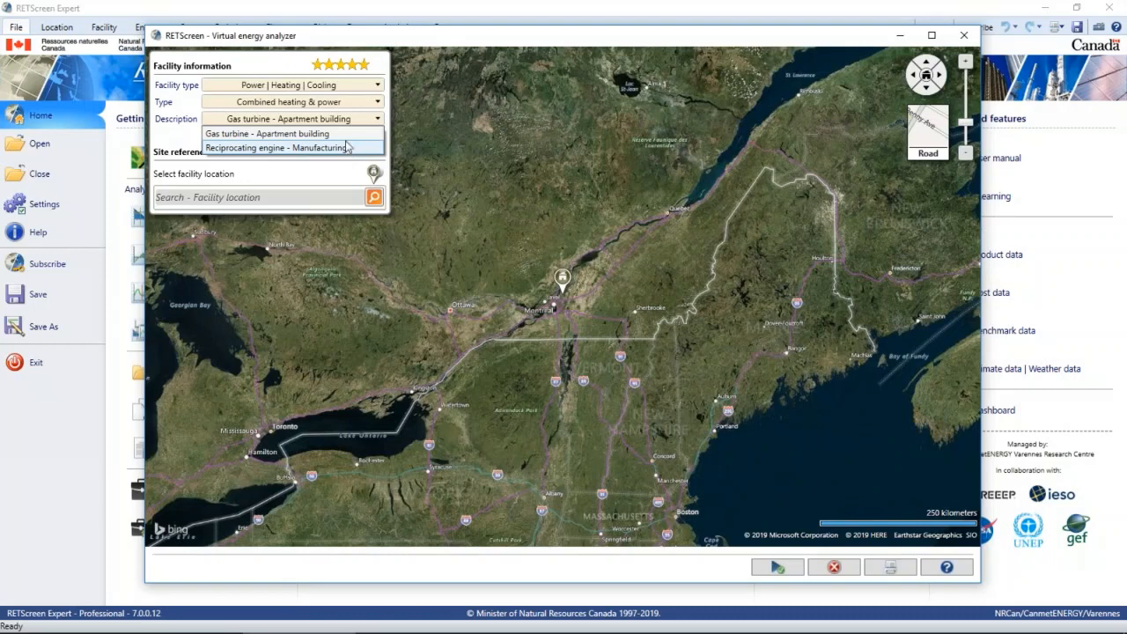
pyautogui.click(347, 134)
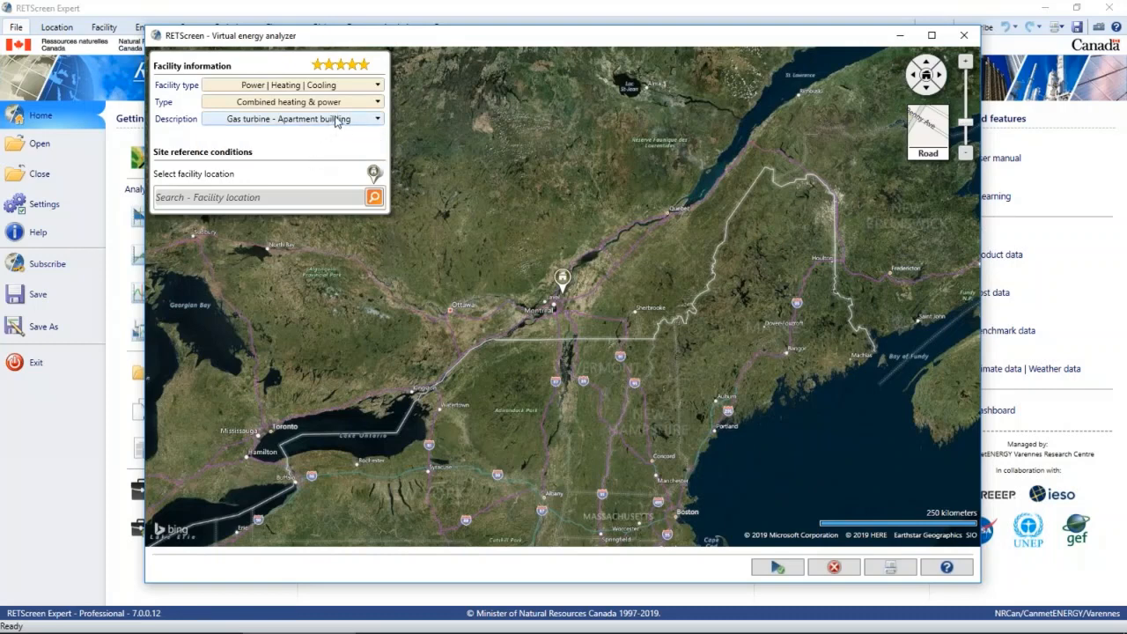
# - Set the facility location to Toronto, ON and calculate the virtual energy analysis
pyautogui.click(255, 200)
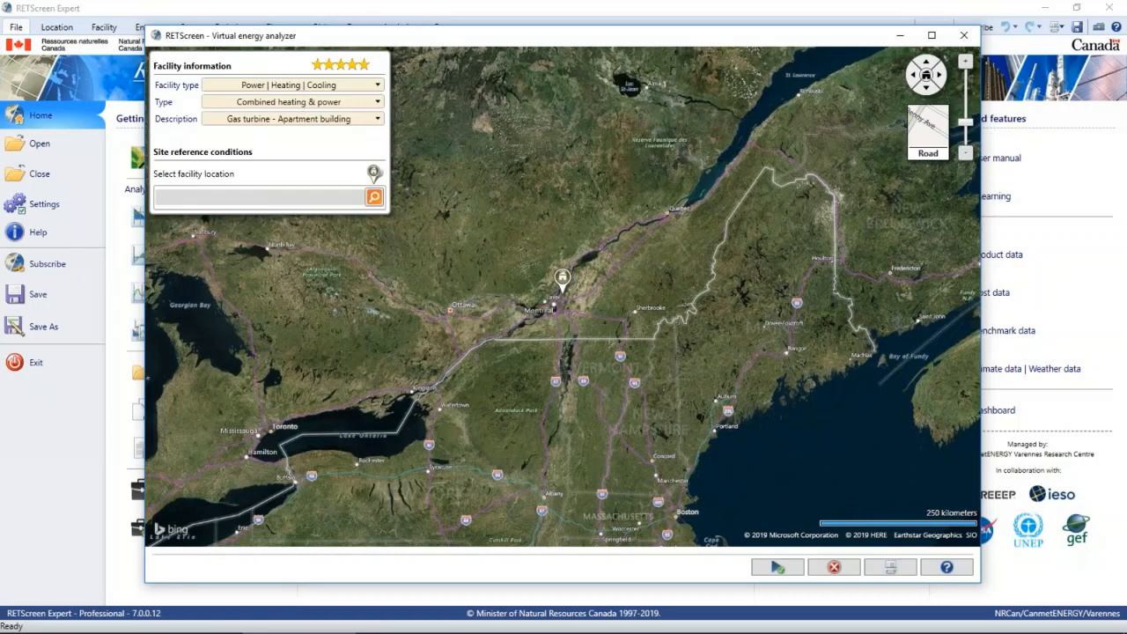
pyautogui.write('Toronto')
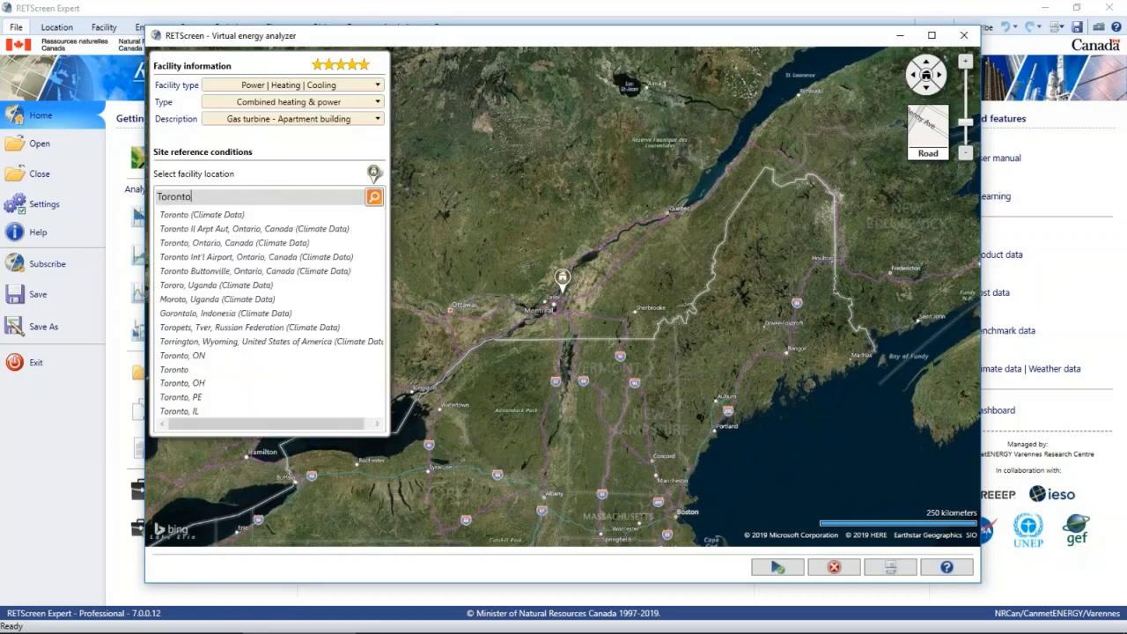
pyautogui.click(254, 355)
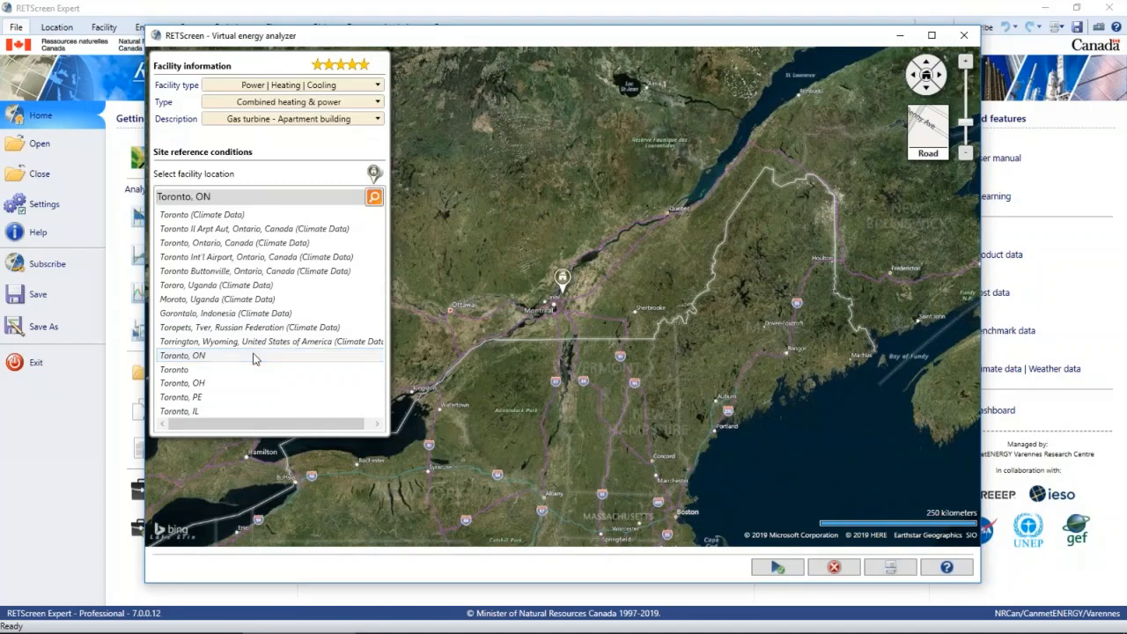
pyautogui.click(375, 198)
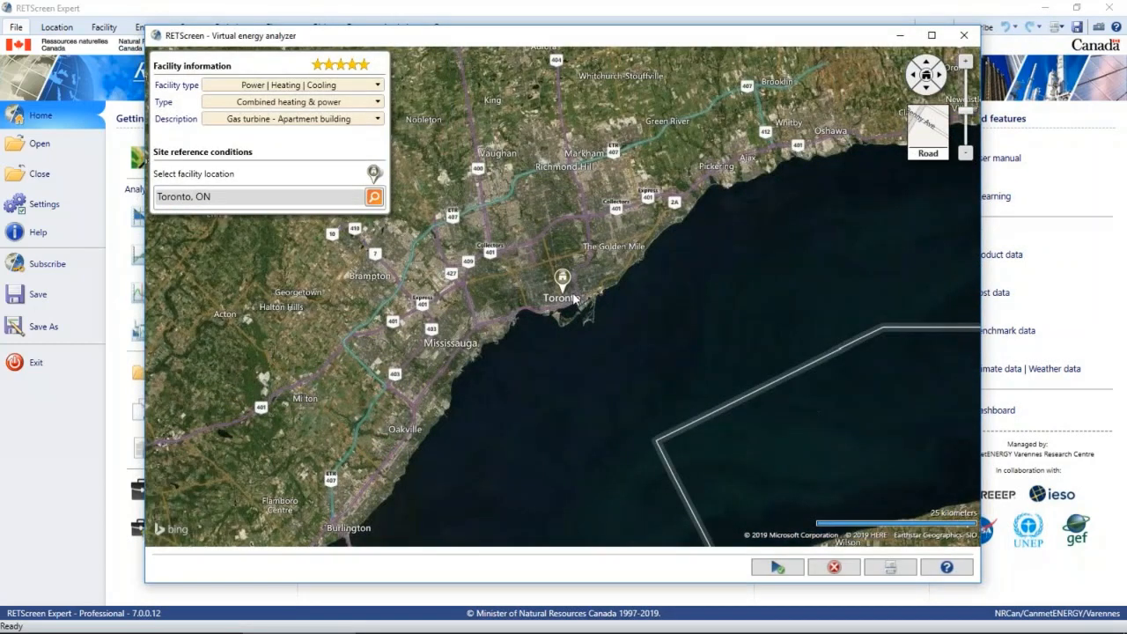
pyautogui.scroll(4, 589, 310)
pyautogui.scroll(4, 448, 328)
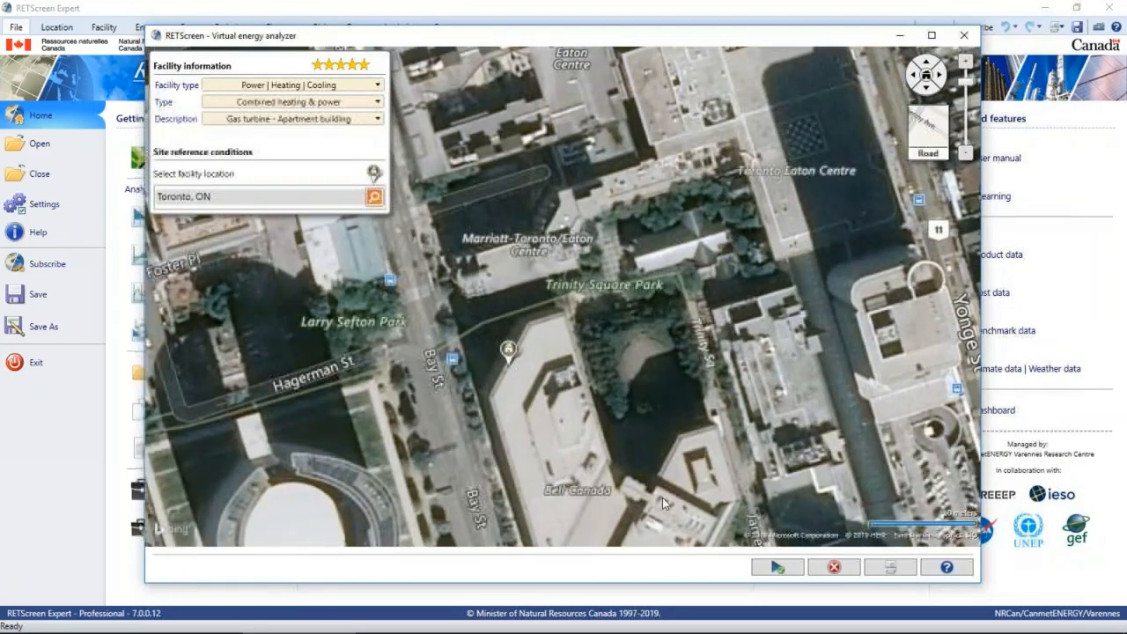
pyautogui.click(777, 569)
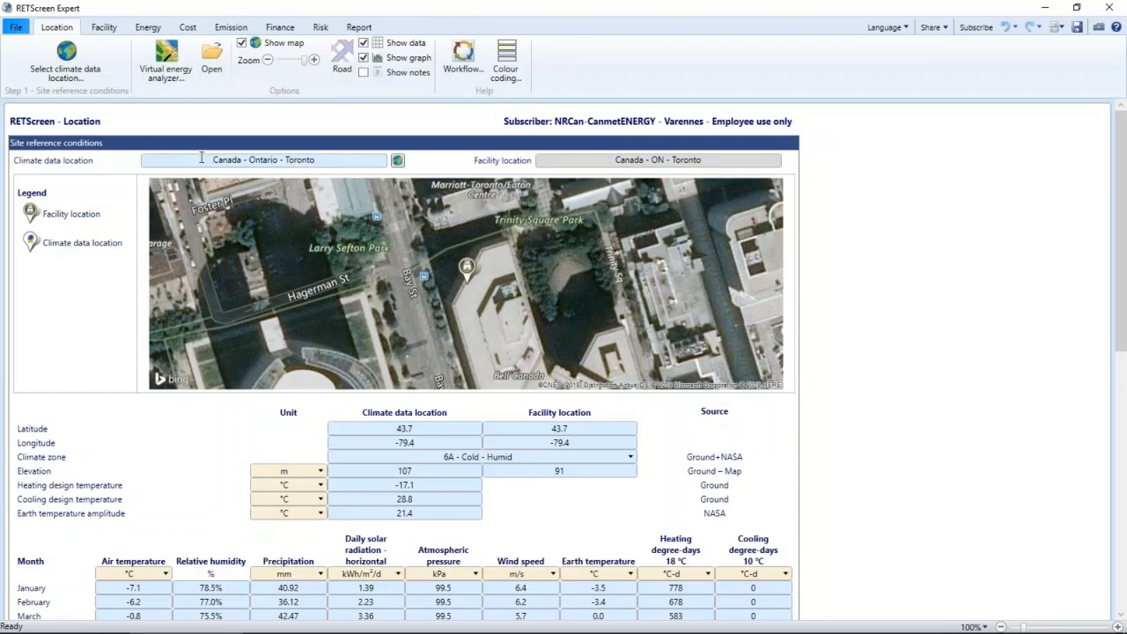
# - Review the climate data location, the heating design temperature and the monthly climate data for the site
pyautogui.moveTo(201, 158); pyautogui.dragTo(339, 160)
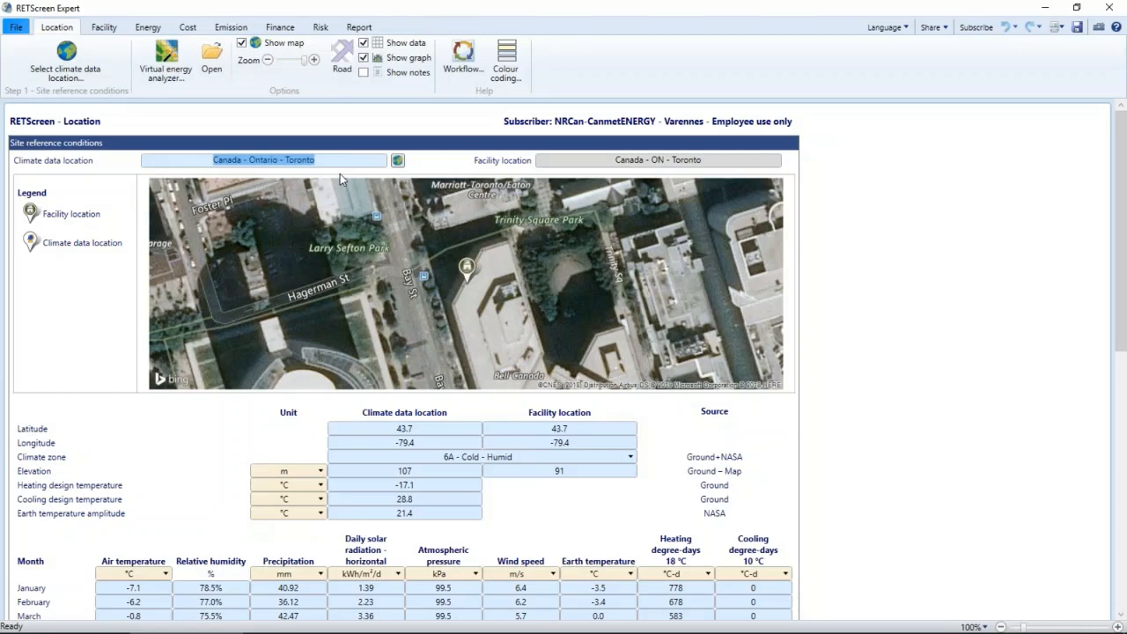
pyautogui.scroll(-2, 280, 396)
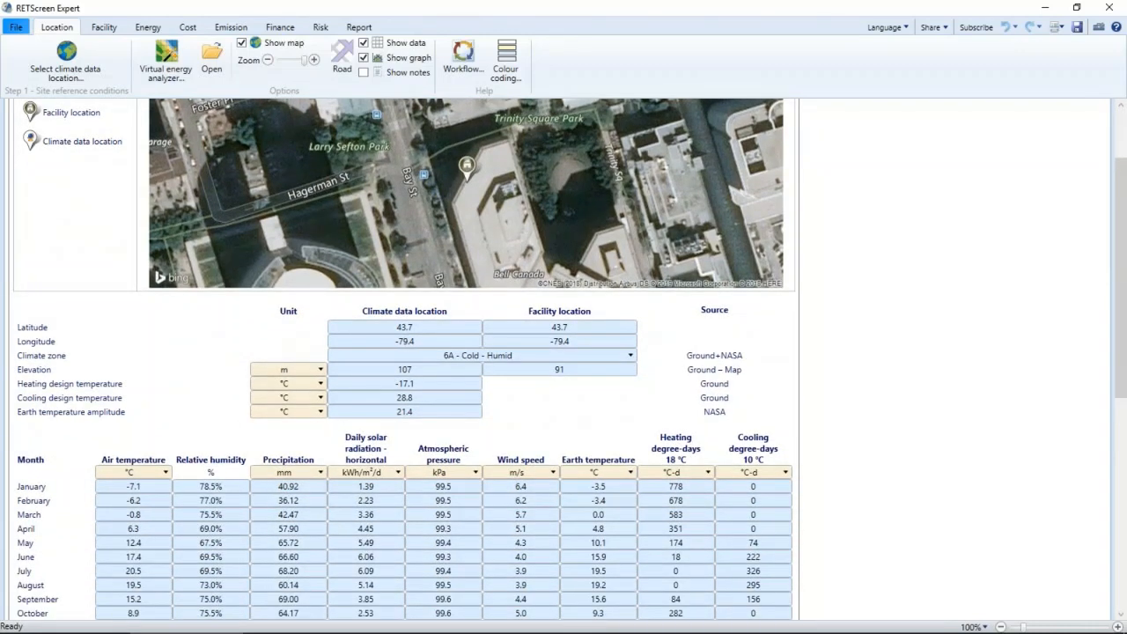
pyautogui.scroll(-2, 203, 429)
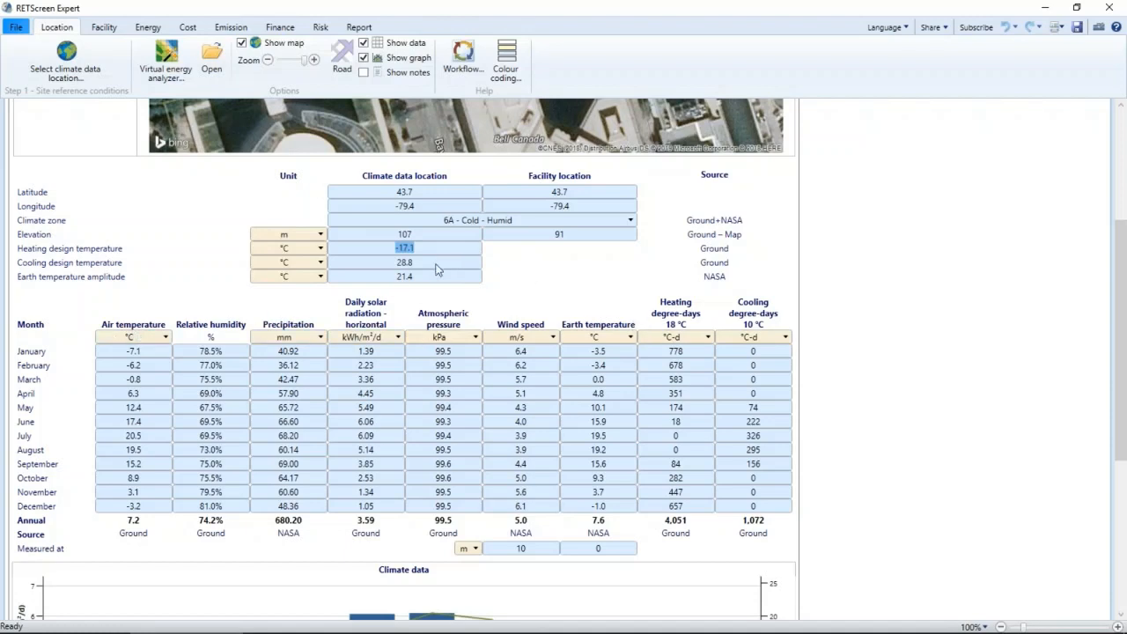
# - Review the facility information and the benchmark comparing separate power and heating systems with cogeneration
pyautogui.click(103, 27)
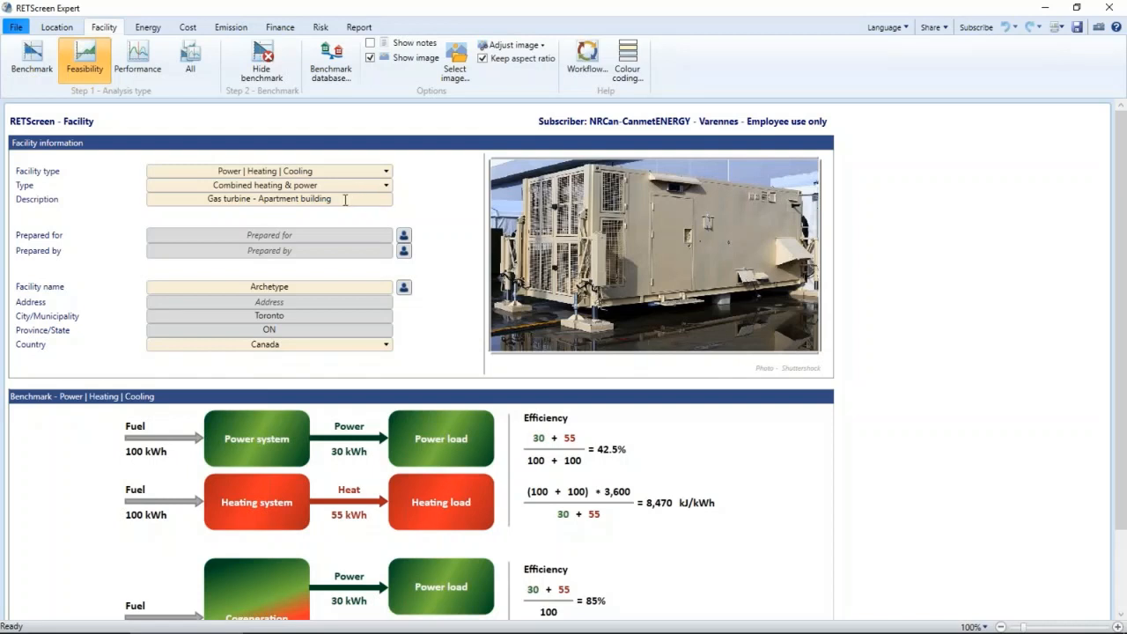
pyautogui.moveTo(340, 200); pyautogui.dragTo(153, 202)
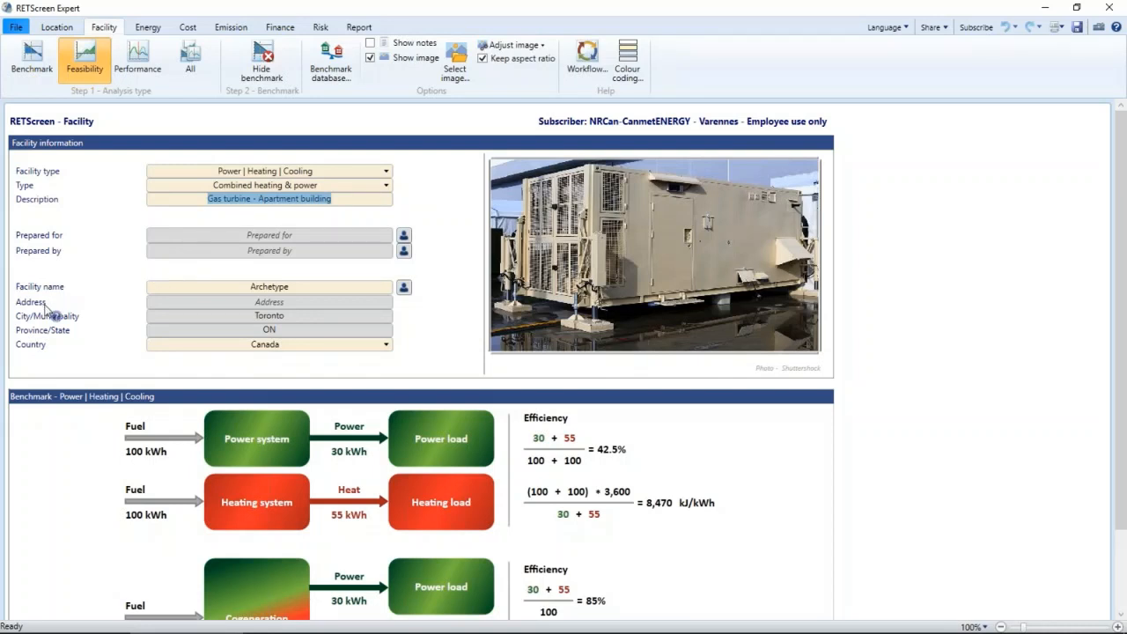
pyautogui.click(469, 361)
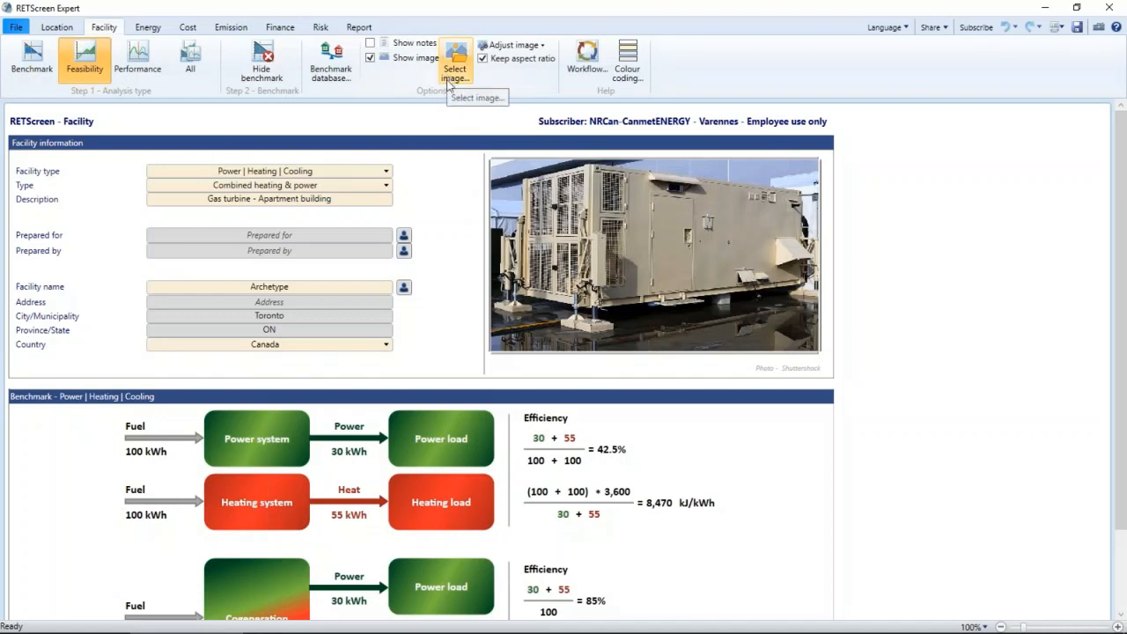
pyautogui.scroll(-1, 451, 356)
pyautogui.scroll(-2, 451, 357)
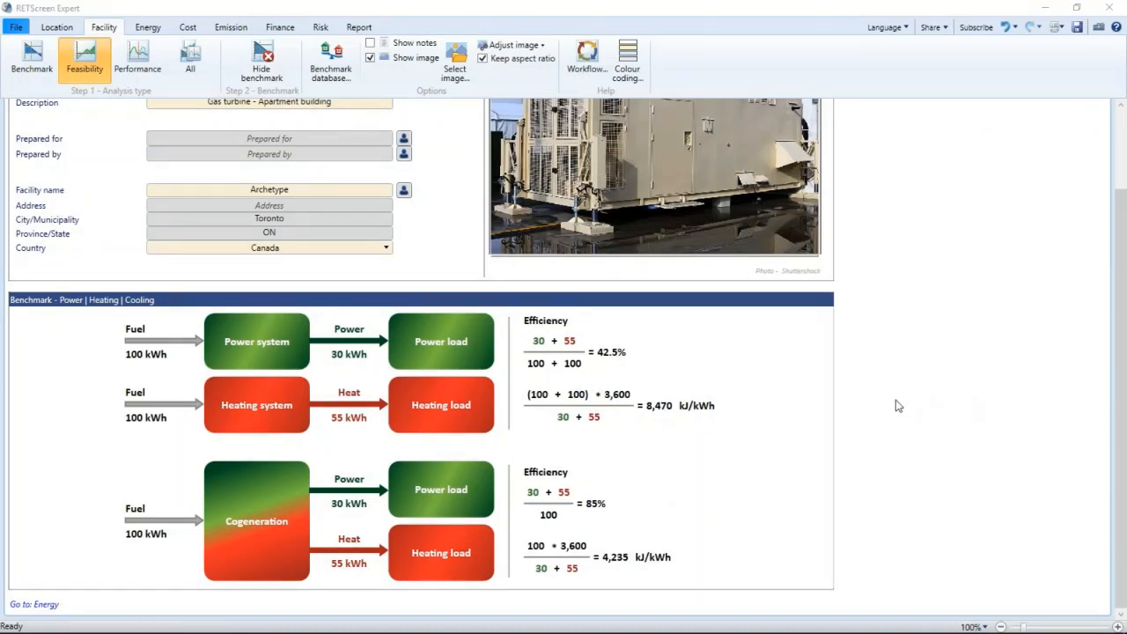
# - Examine the energy model's system selection by toggling Cooling on and off, and view the available grid types
pyautogui.click(147, 27)
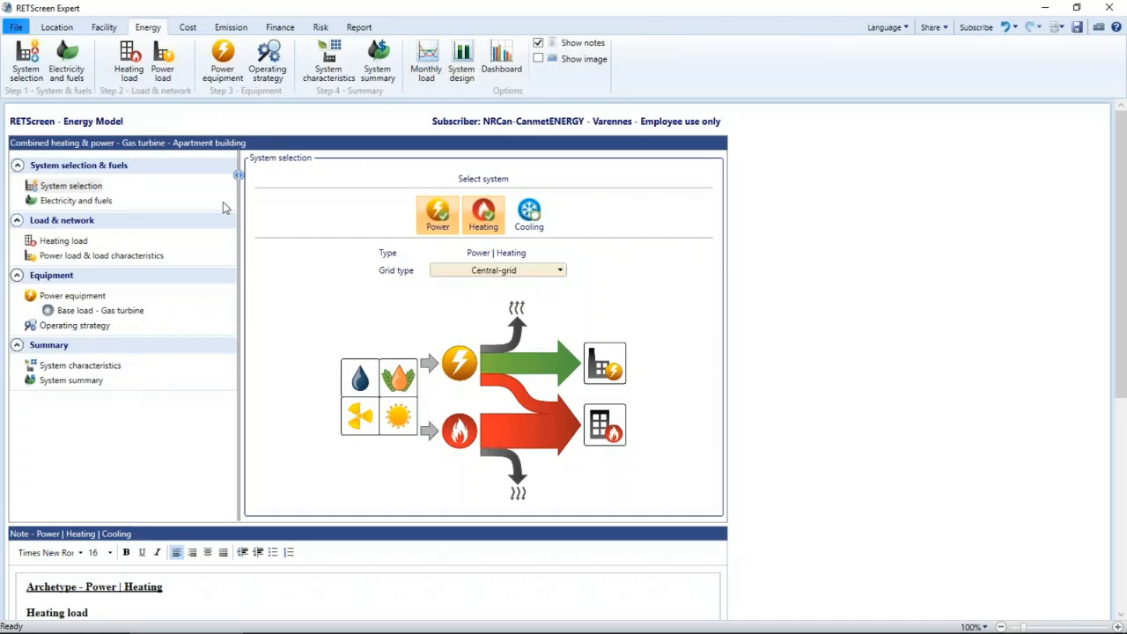
pyautogui.click(60, 187)
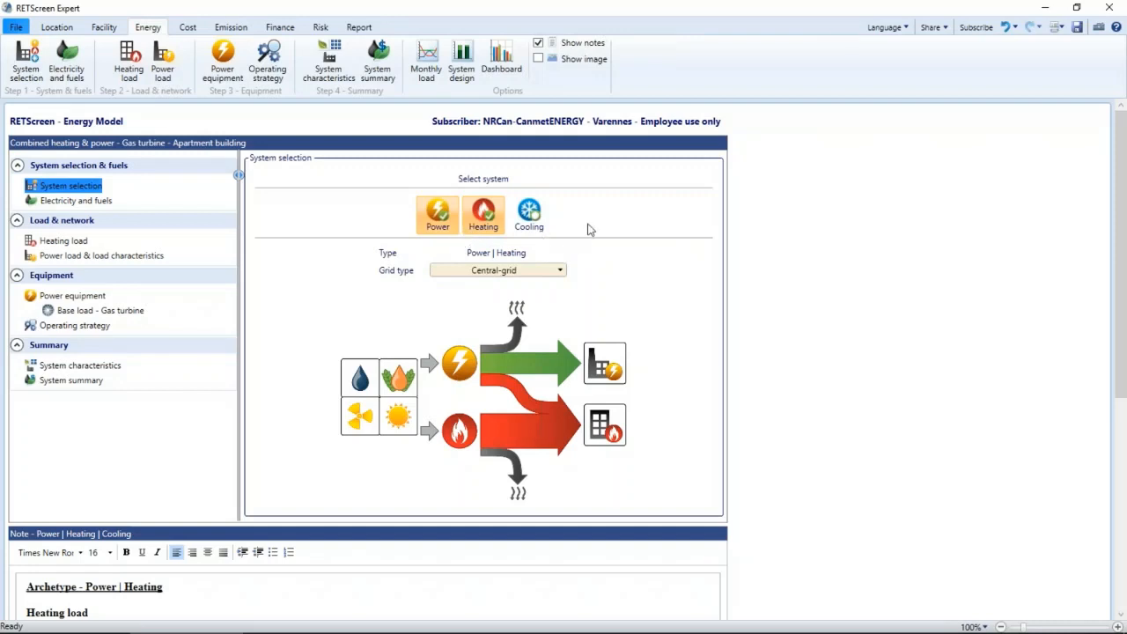
pyautogui.click(527, 221)
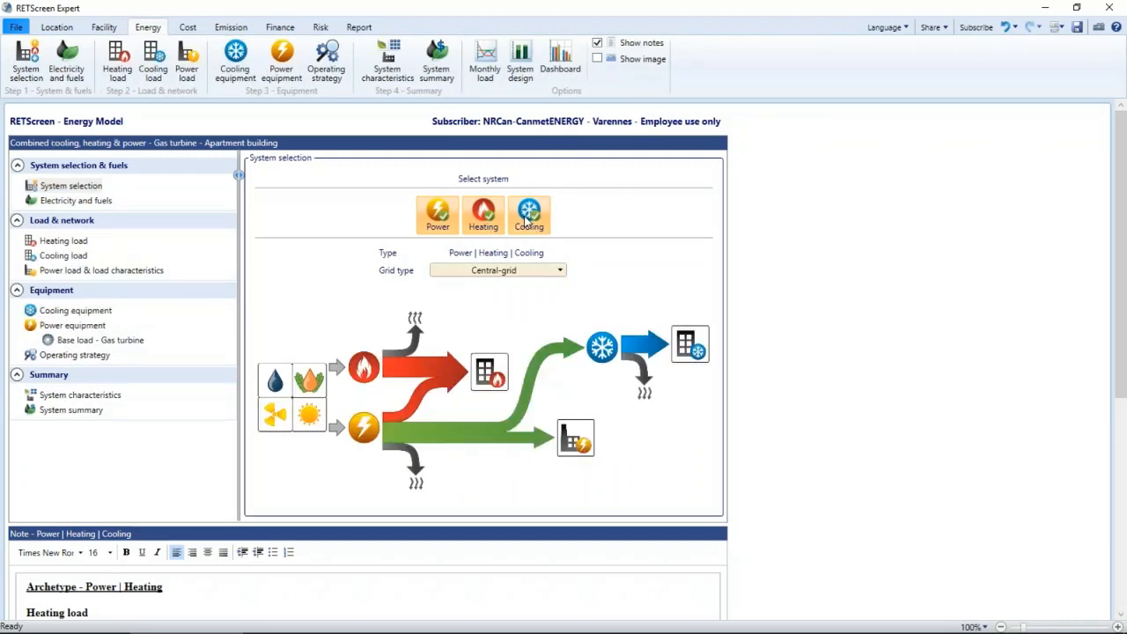
pyautogui.click(526, 220)
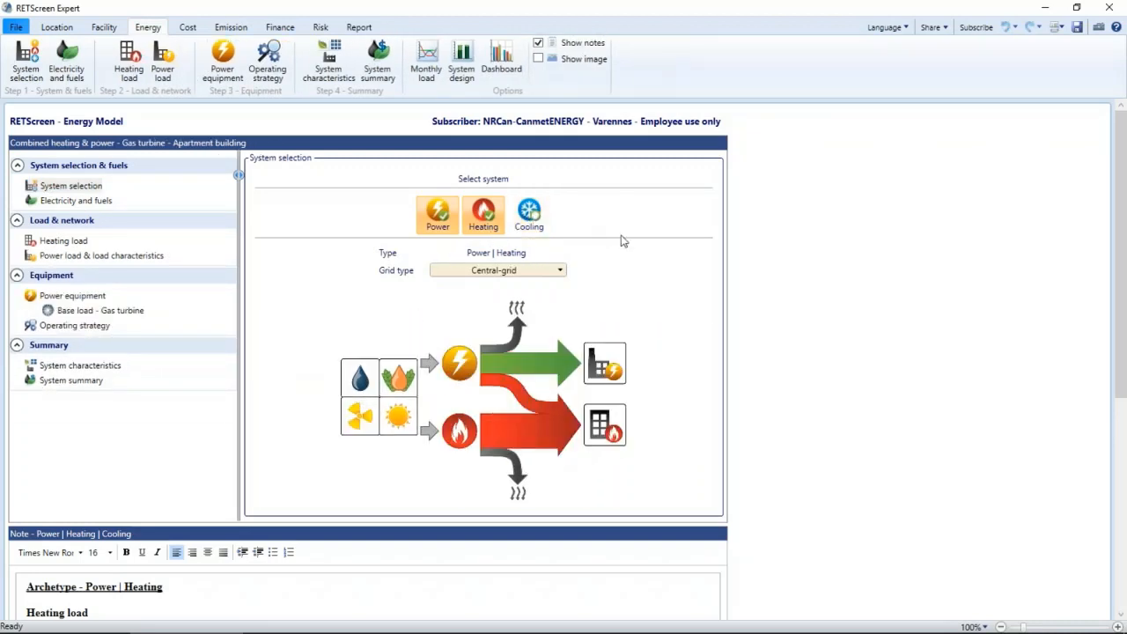
pyautogui.click(553, 275)
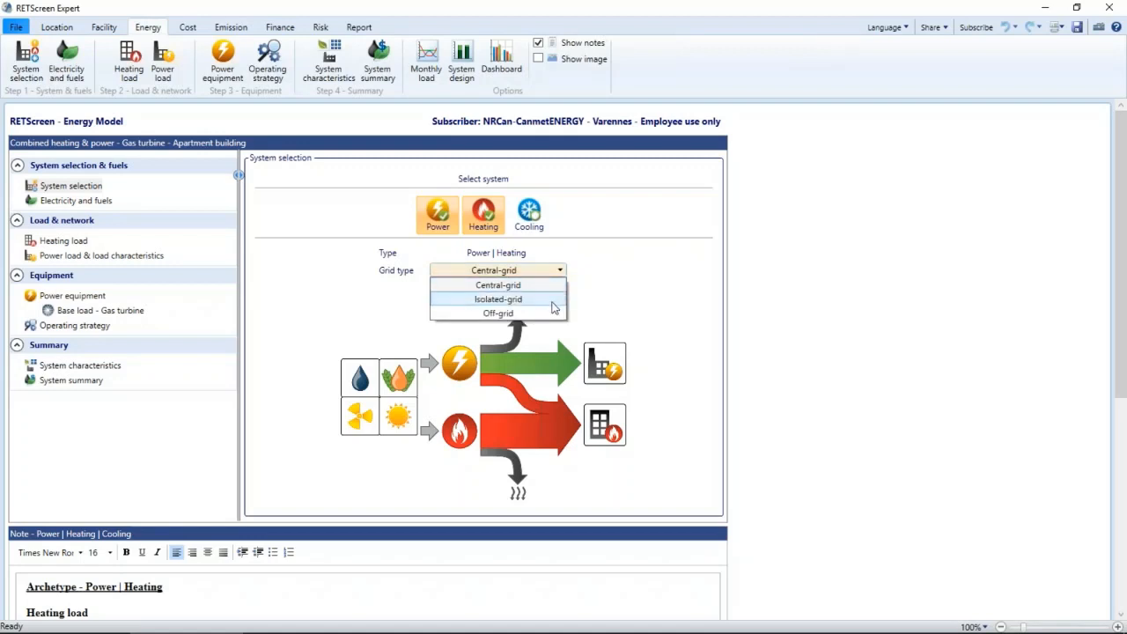
pyautogui.click(616, 298)
# - Review the fuel type options, the natural gas fuel rate and the electricity rates for the base case, proposed case and export
pyautogui.click(106, 204)
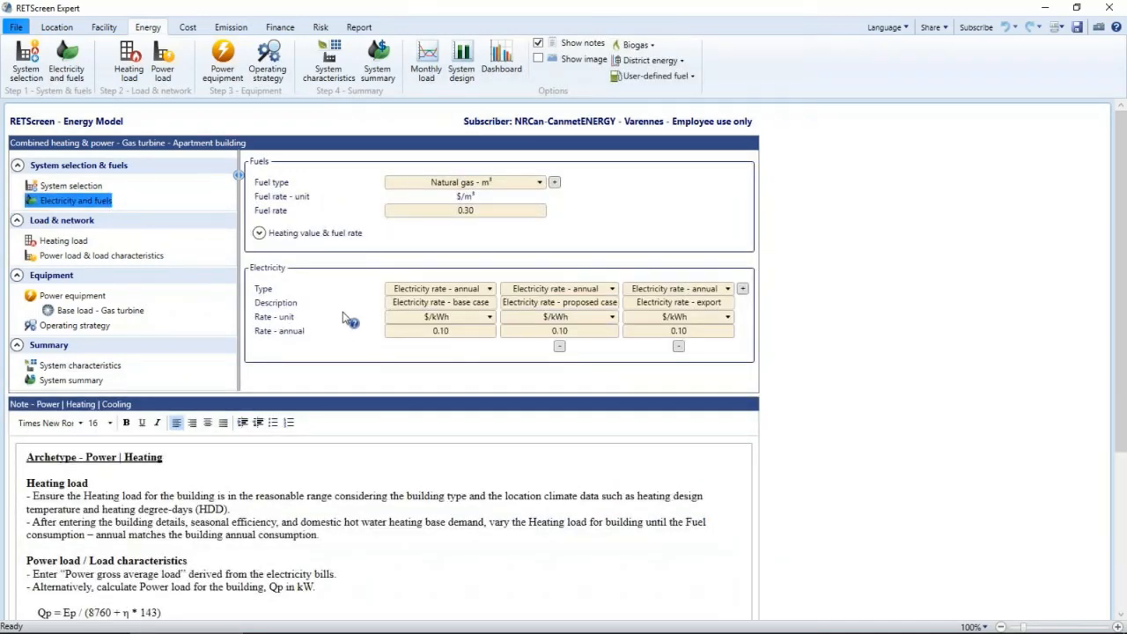
pyautogui.click(539, 187)
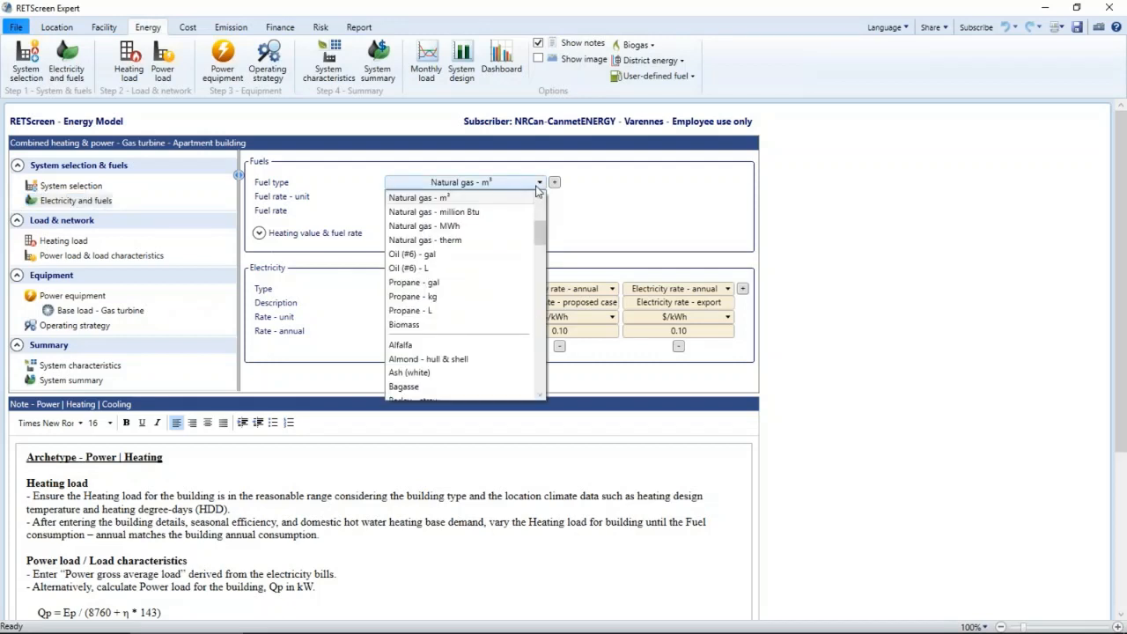
pyautogui.click(538, 189)
pyautogui.doubleClick(493, 213)
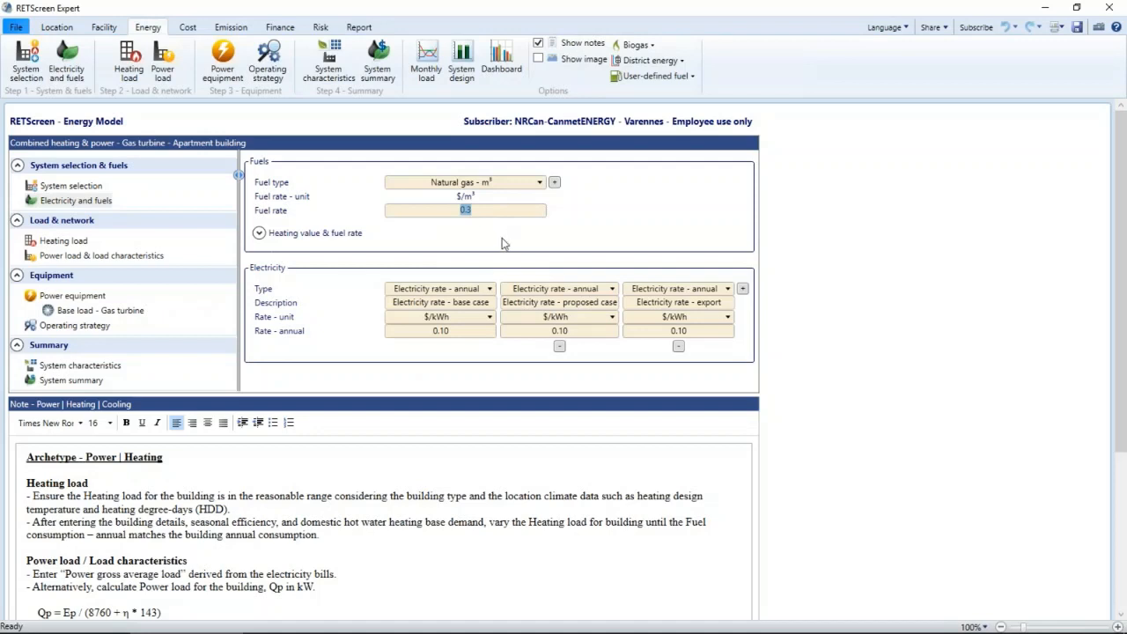
pyautogui.click(643, 215)
pyautogui.click(729, 303)
pyautogui.click(709, 335)
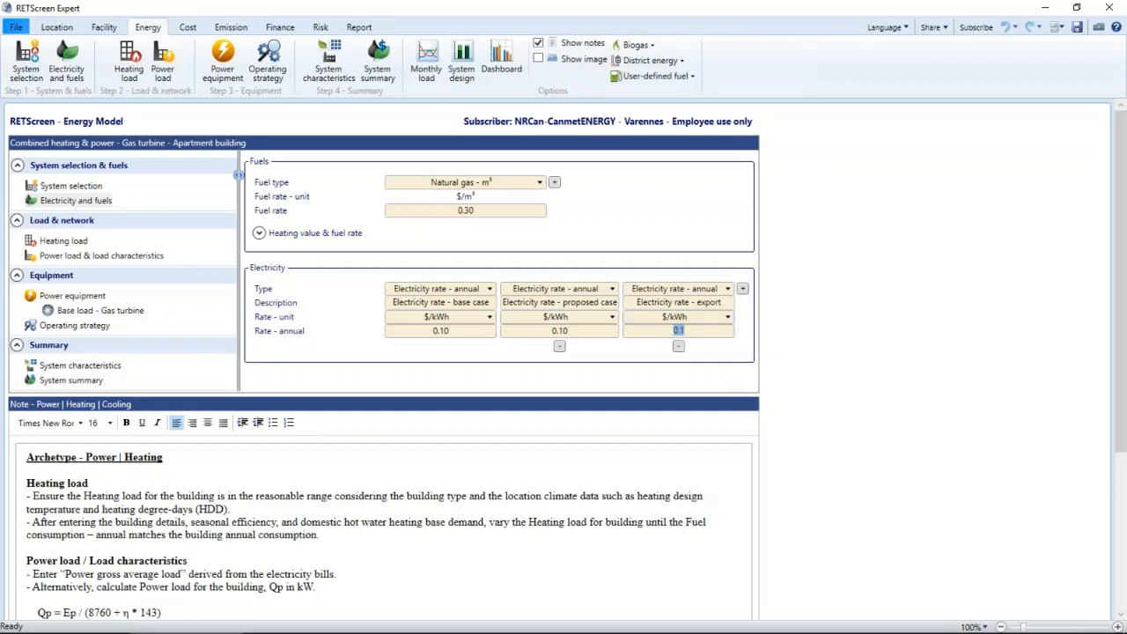
pyautogui.click(684, 377)
# - Review the building's heating load, then the base case power load characteristics and annual peak load
pyautogui.click(78, 244)
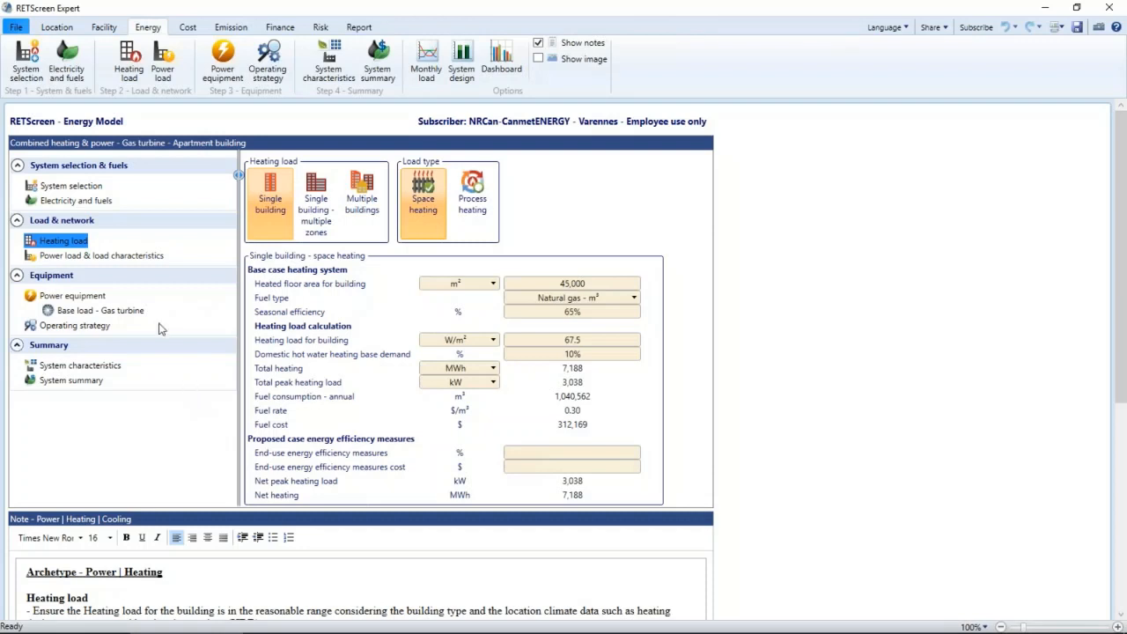
pyautogui.click(141, 257)
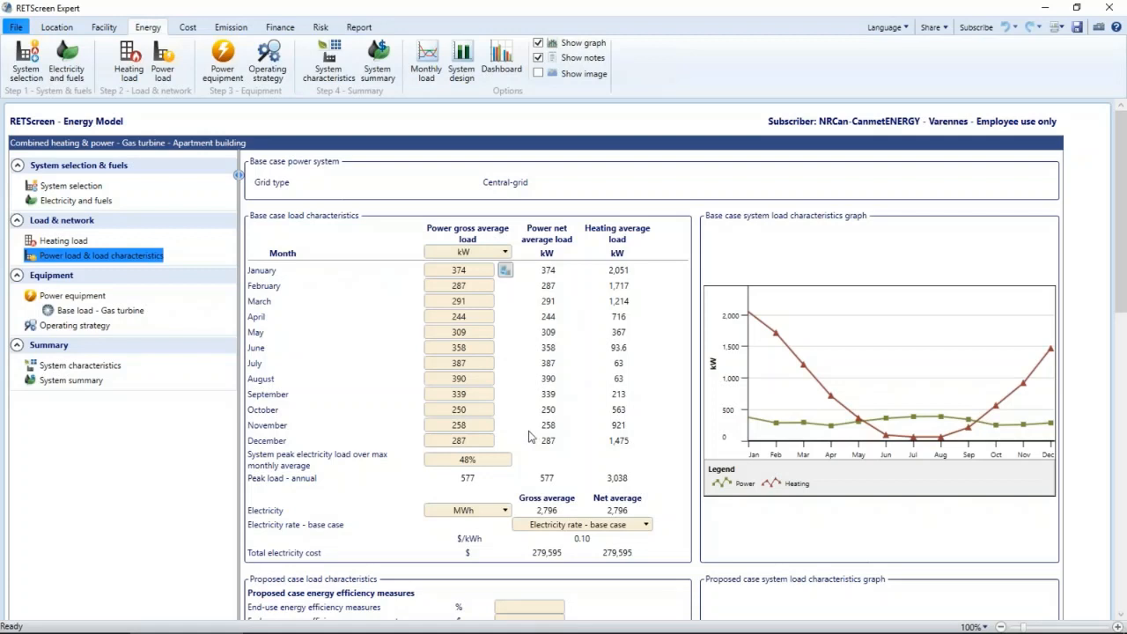
pyautogui.click(473, 481)
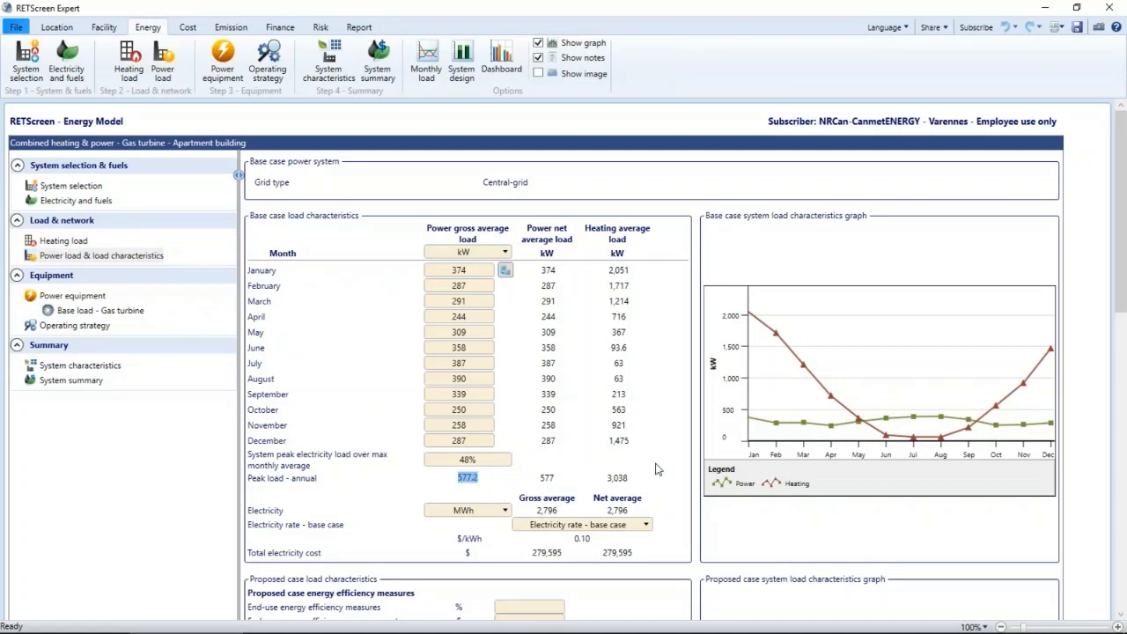
# - Examine the proposed case load characteristics, including energy efficiency measures, monthly power and heating loads, and the system load graph
pyautogui.click(684, 475)
pyautogui.scroll(-3, 683, 476)
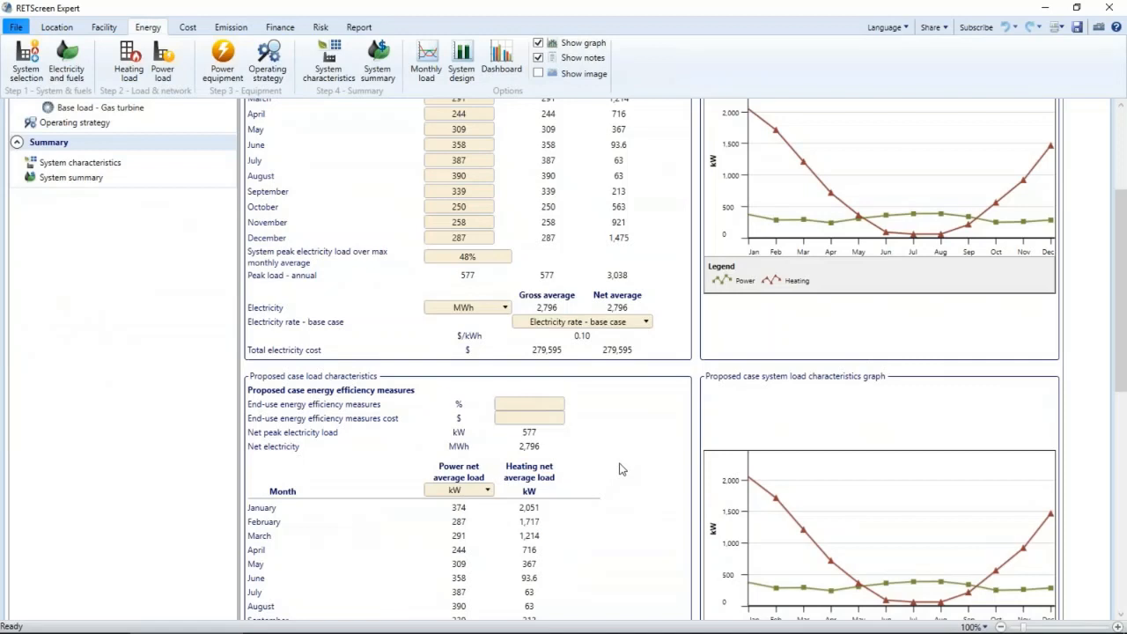
pyautogui.scroll(-1, 619, 469)
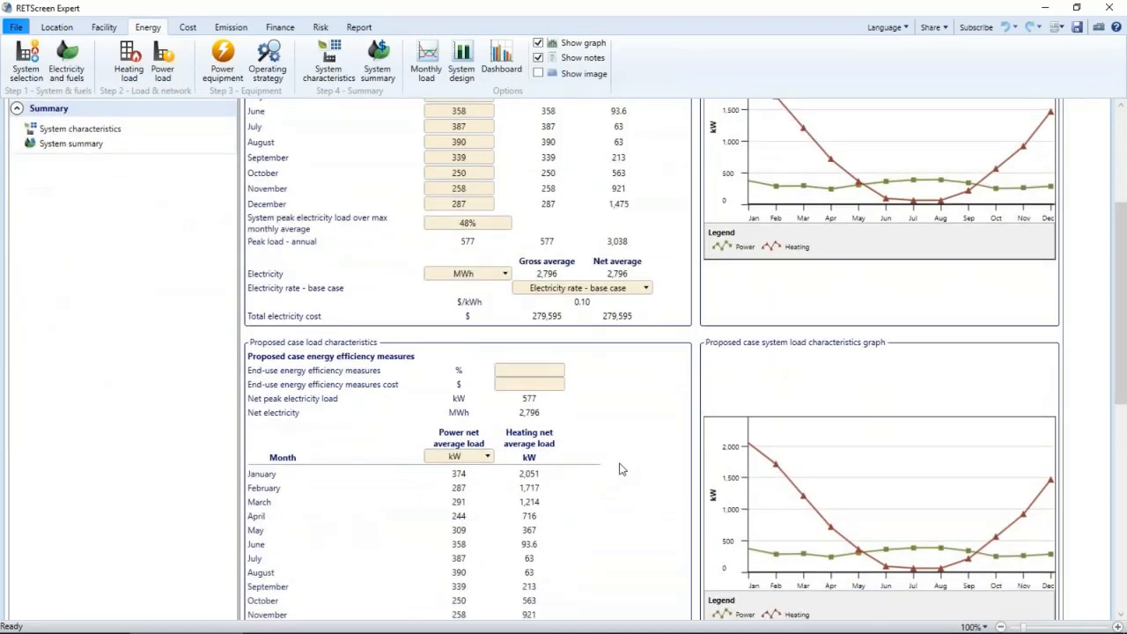
pyautogui.scroll(-3, 619, 469)
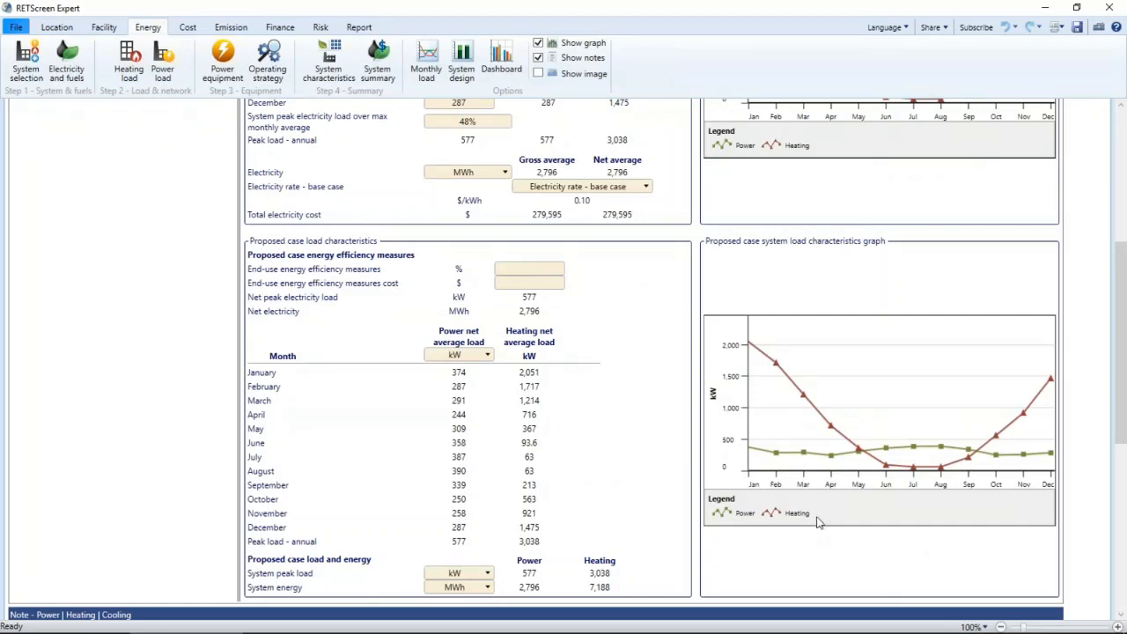
pyautogui.scroll(1, 866, 581)
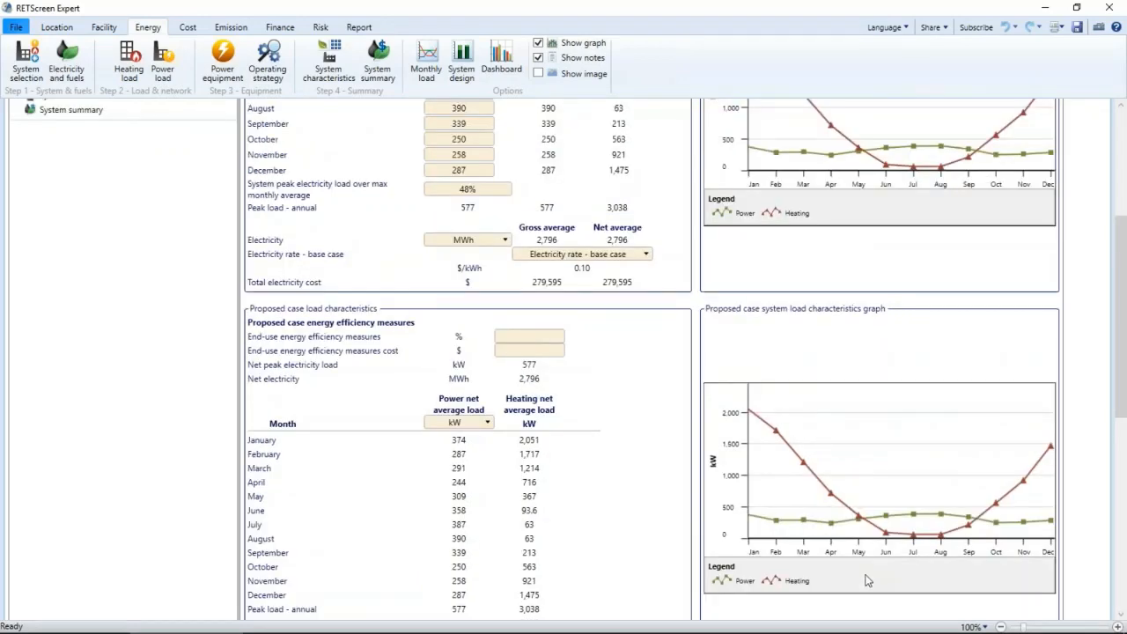
pyautogui.scroll(1, 865, 581)
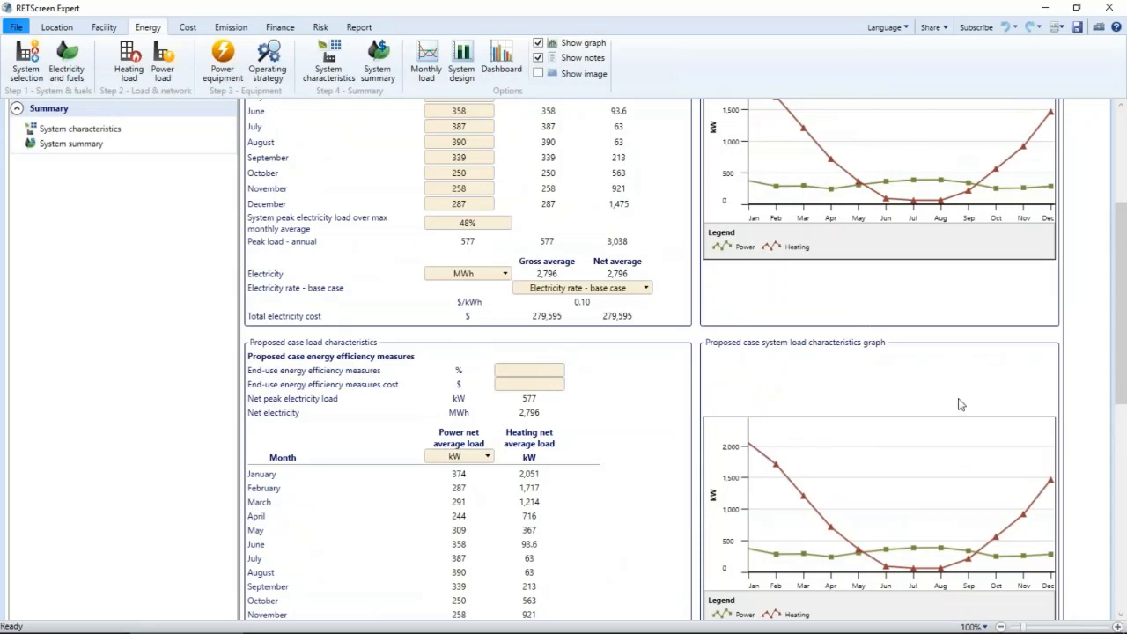
pyautogui.scroll(-1, 977, 378)
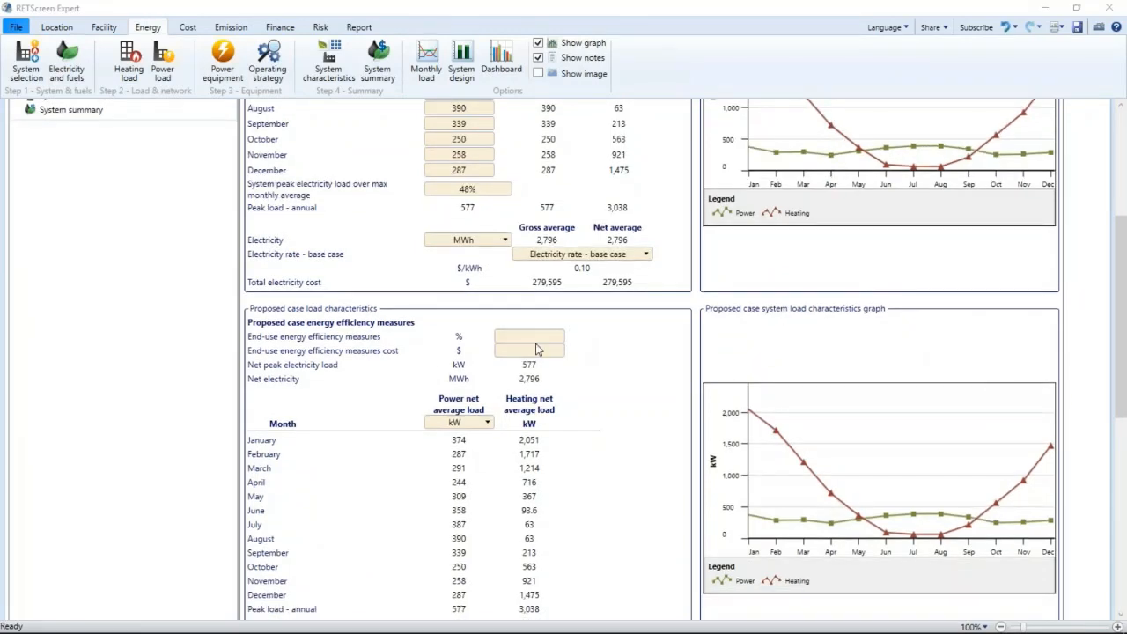
pyautogui.scroll(5, 157, 268)
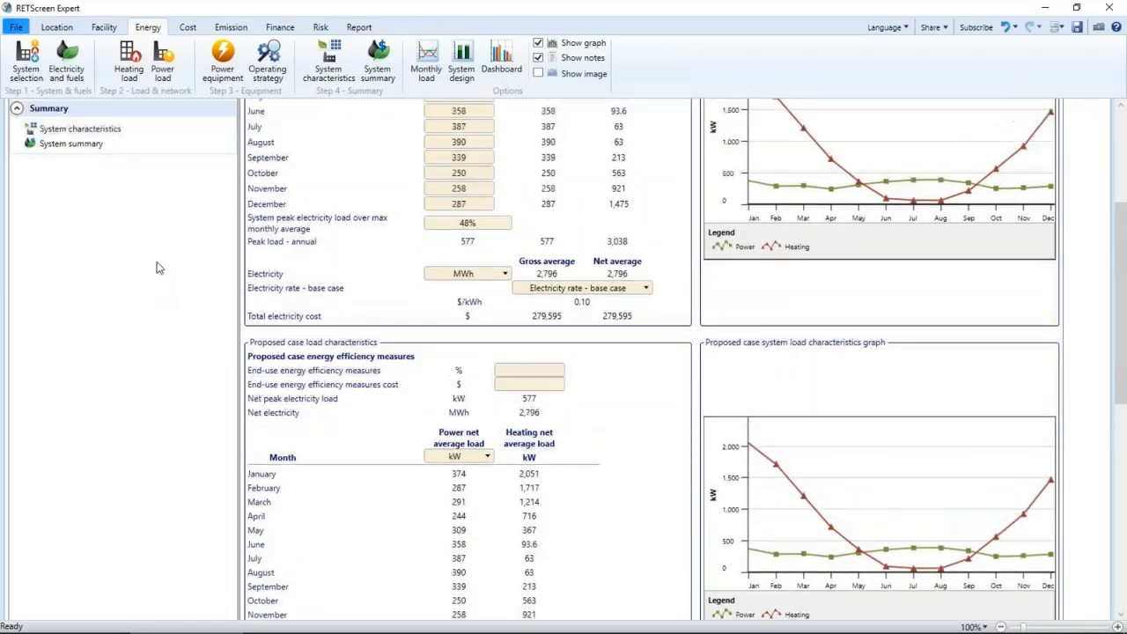
pyautogui.scroll(3, 197, 365)
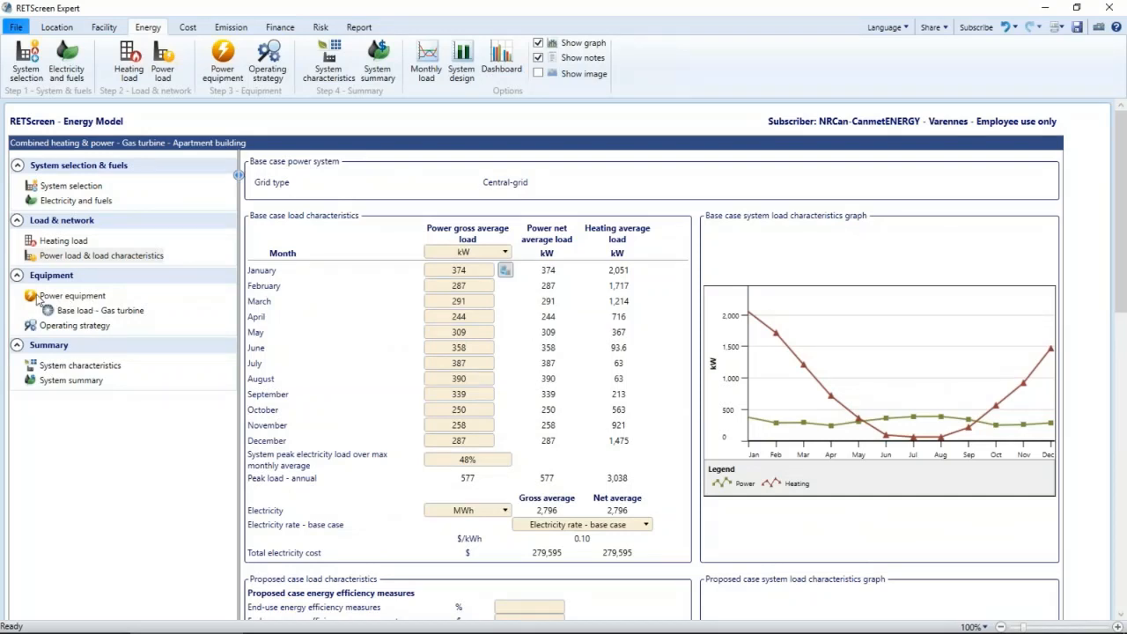
# - View the technologies available for power system #1 in the proposed case power equipment
pyautogui.click(70, 296)
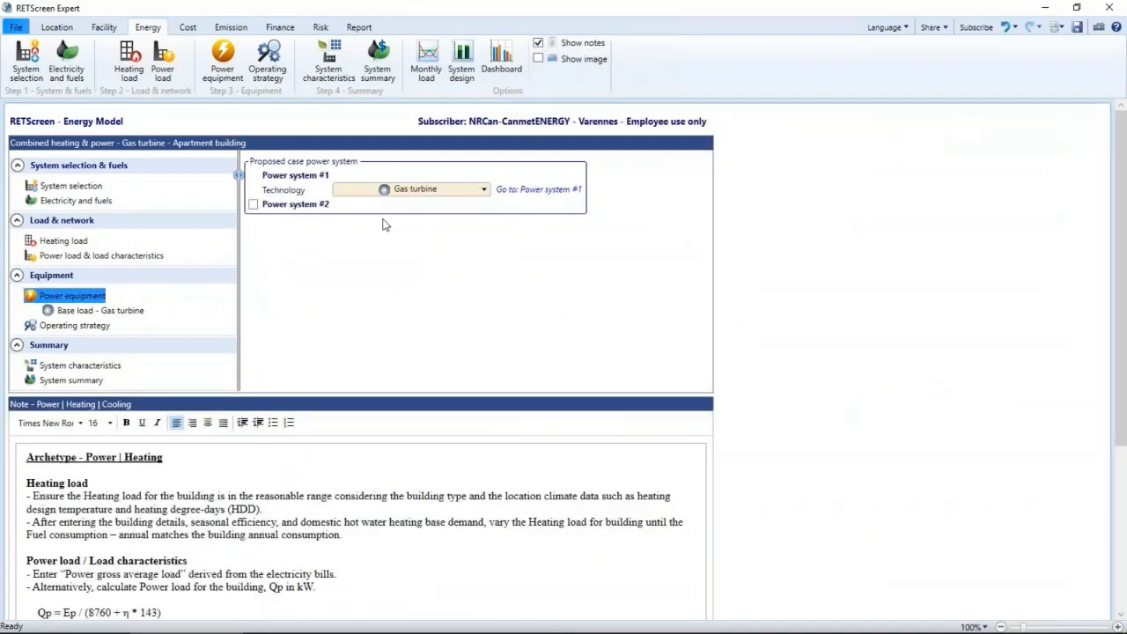
pyautogui.click(485, 190)
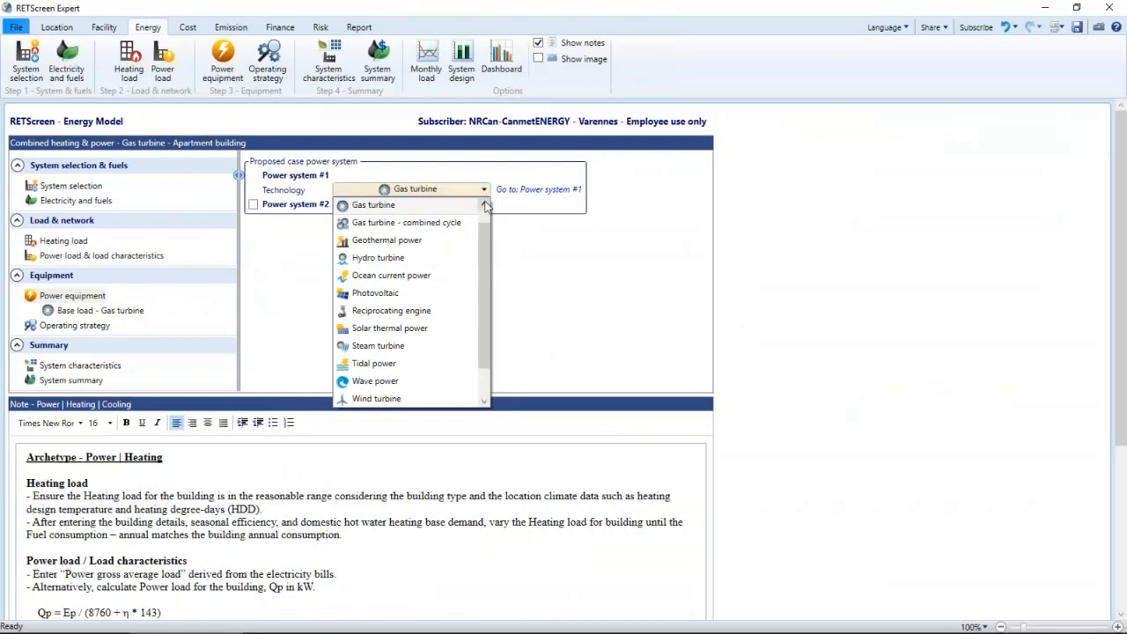
pyautogui.click(486, 204)
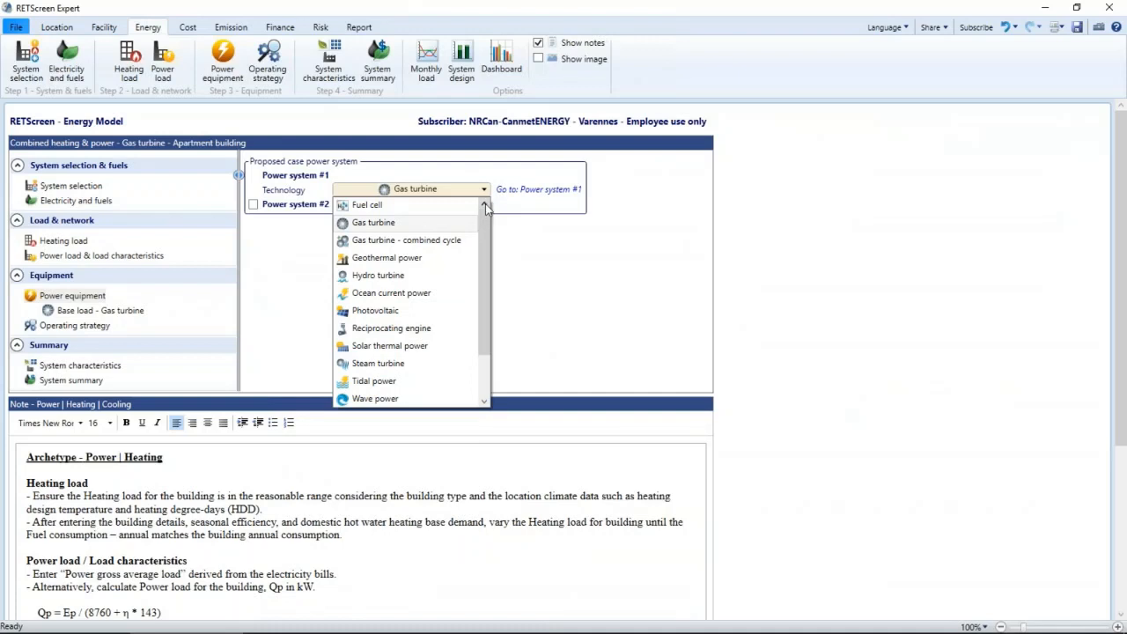
pyautogui.click(532, 260)
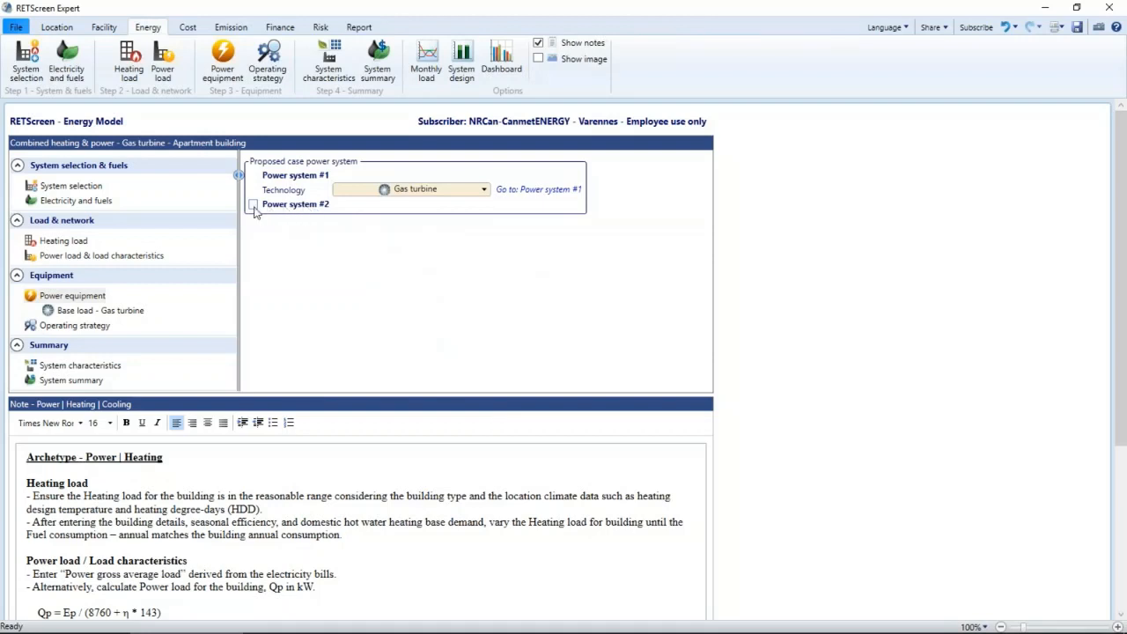
# - Review the base load gas turbine's power capacity, heat rate, heat recovery efficiency, and electricity delivered to the load and exported to the grid
pyautogui.click(112, 313)
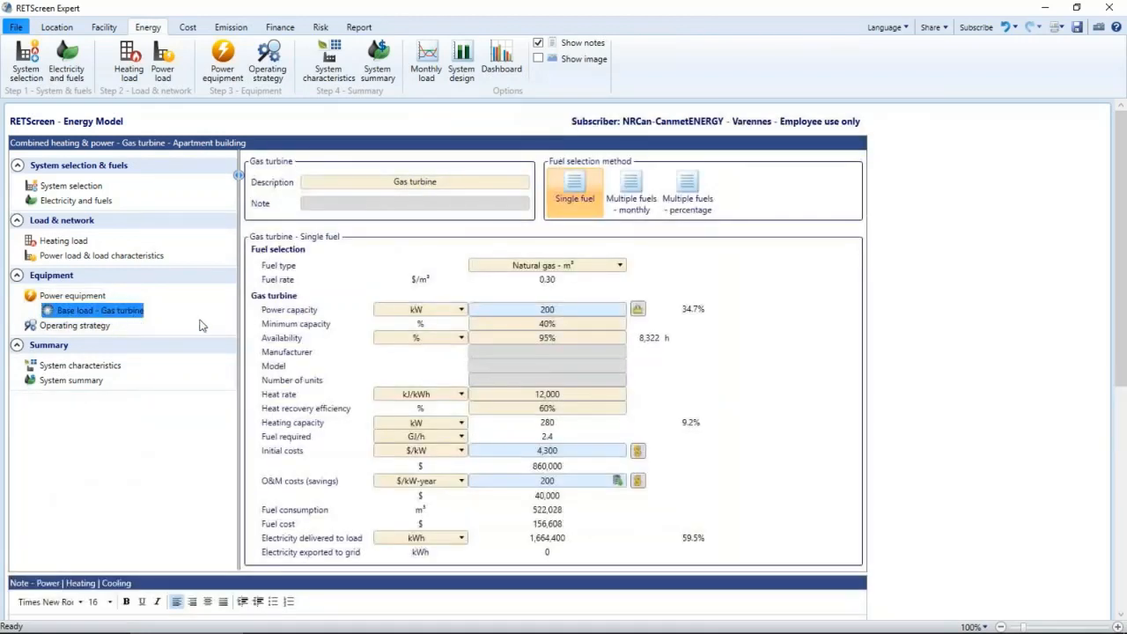
pyautogui.click(563, 312)
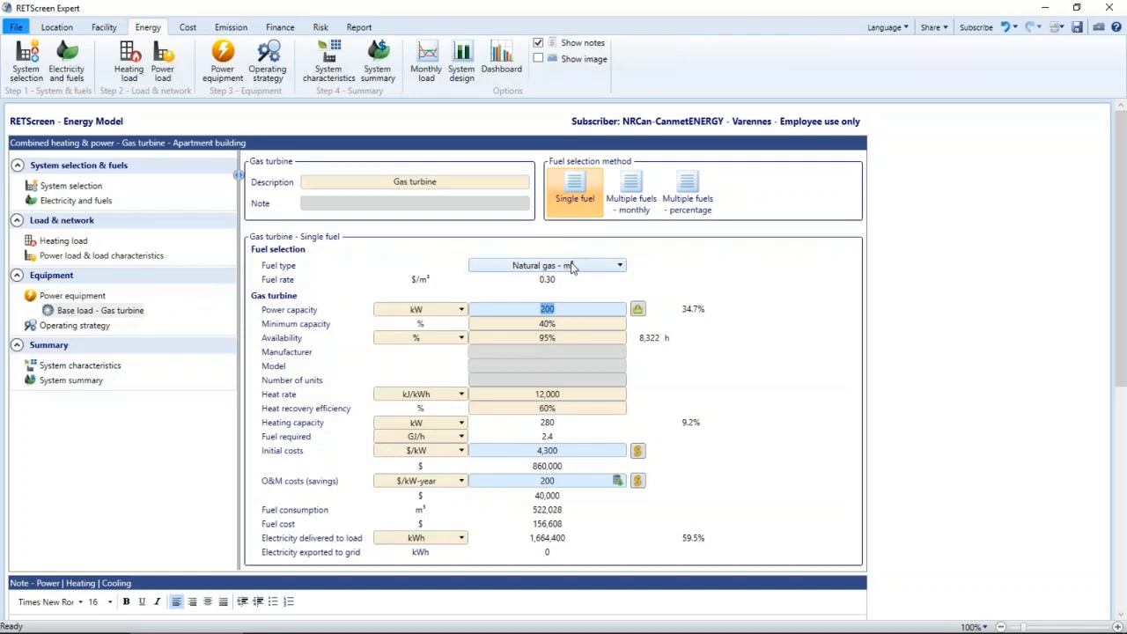
pyautogui.click(568, 398)
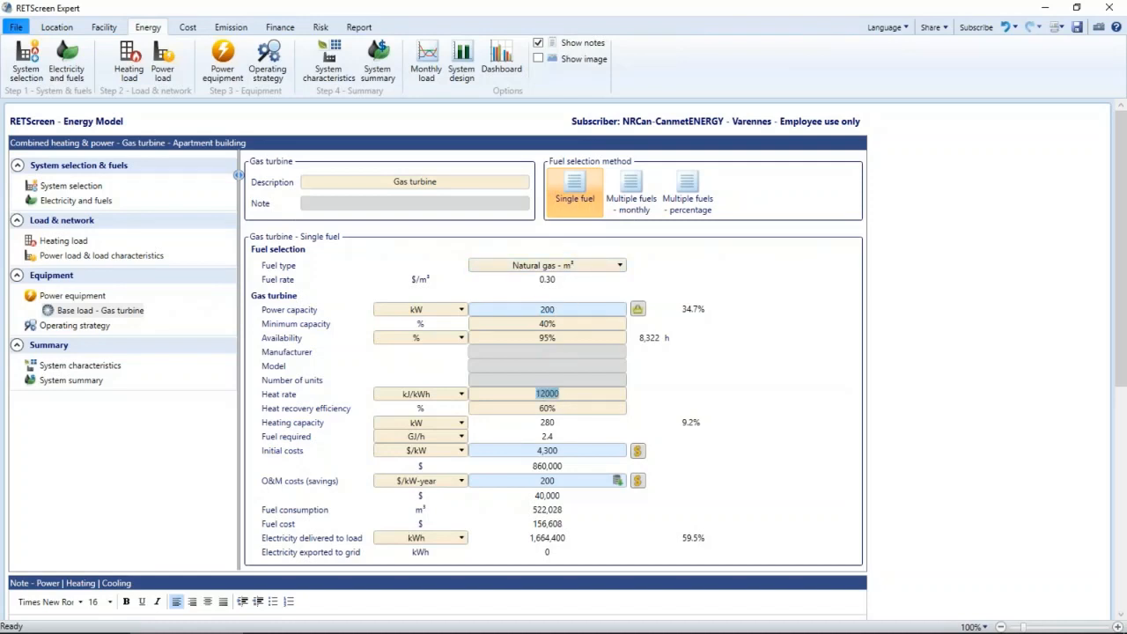
pyautogui.press('Tab')
pyautogui.press('Tab')
pyautogui.click(562, 539)
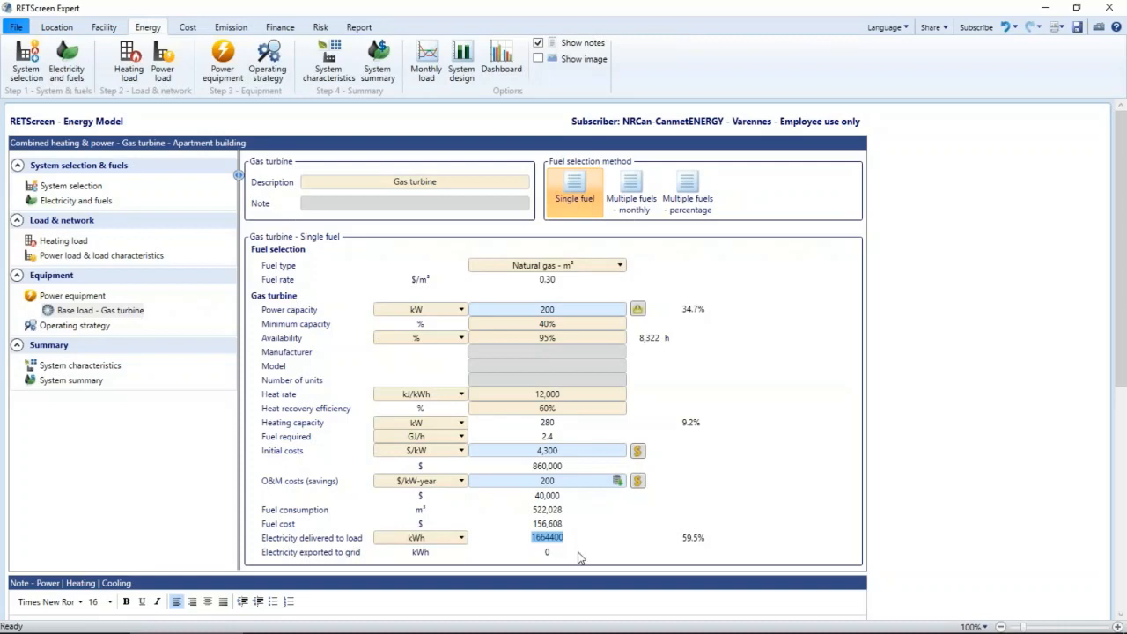
pyautogui.press('Tab')
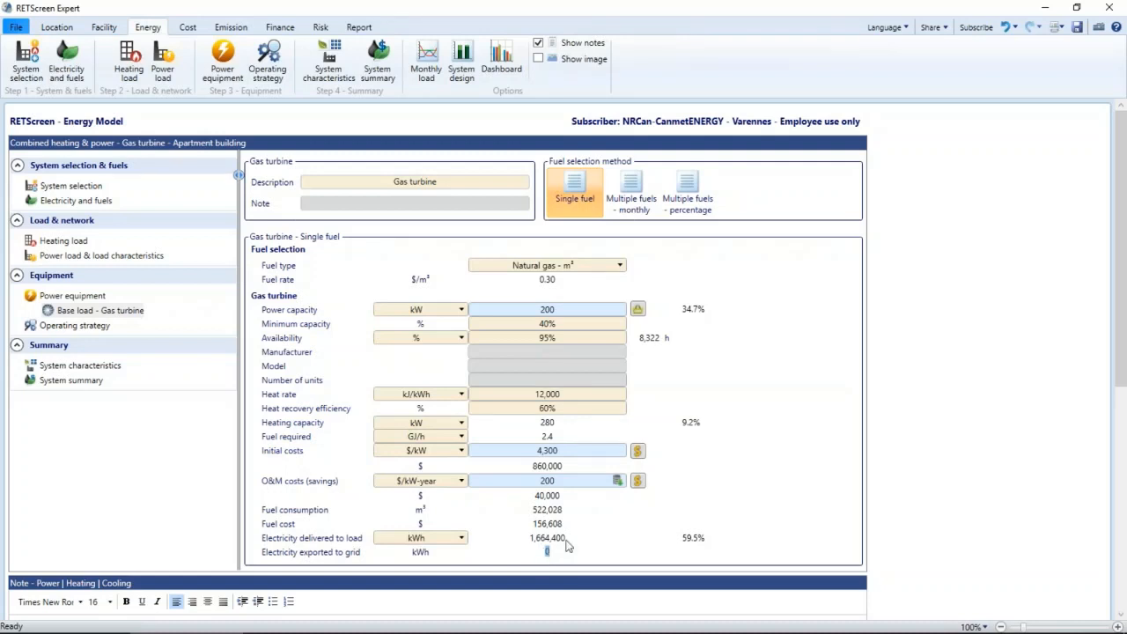
# - Set the gas turbine's power capacity to 300 kW
pyautogui.click(569, 314)
pyautogui.write('300')
pyautogui.press('Tab')
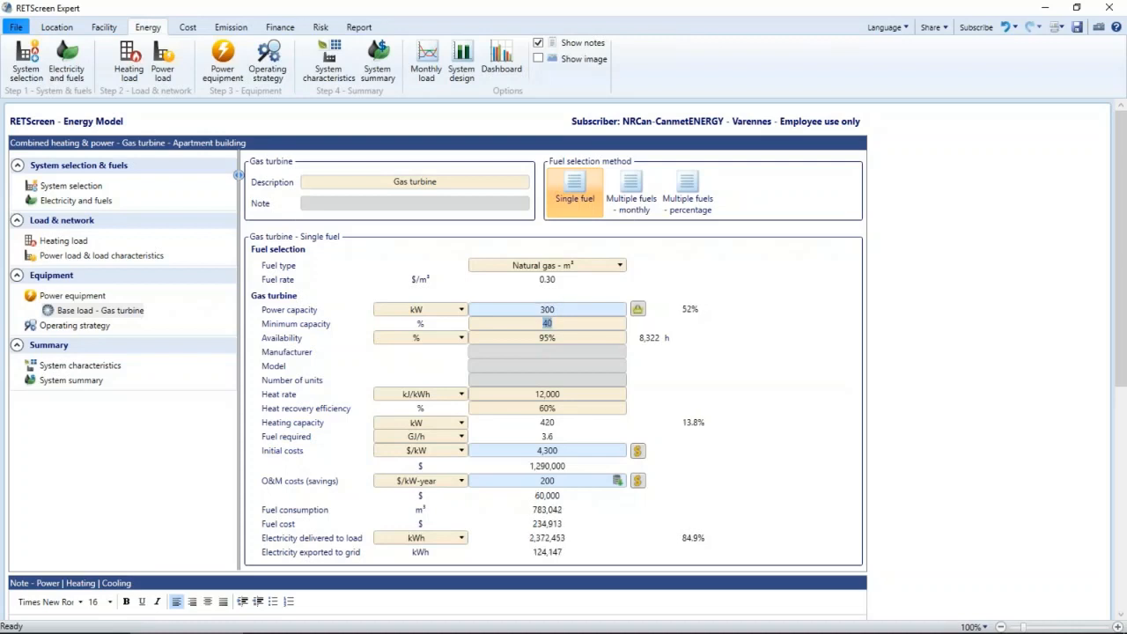
# - Check the gas turbine's electricity exported to the grid, initial costs per kW and annual O&M costs
pyautogui.click(750, 407)
pyautogui.click(553, 554)
pyautogui.click(569, 455)
pyautogui.click(569, 483)
# - Compare the operating strategies for the base load power system and view the selectable strategy options
pyautogui.click(75, 326)
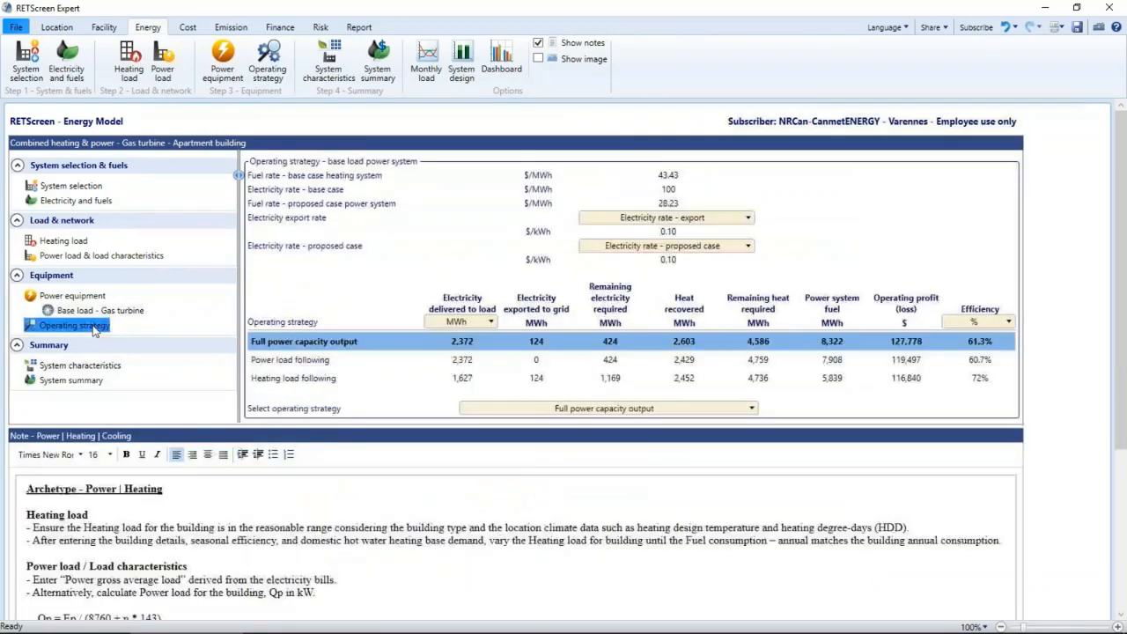
pyautogui.click(703, 412)
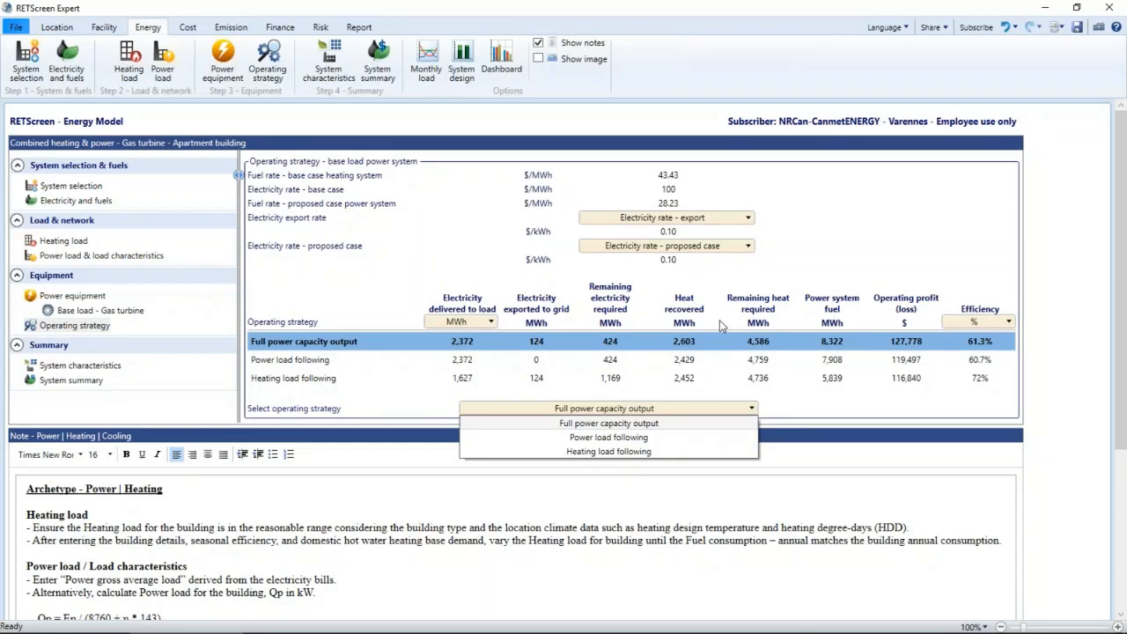
pyautogui.click(343, 291)
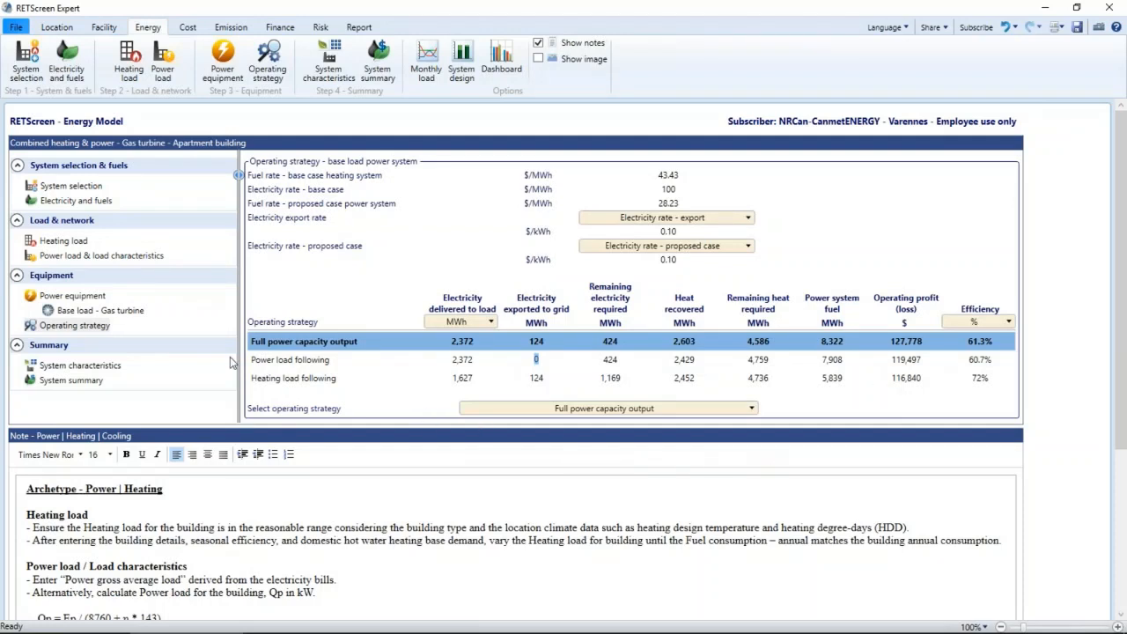
# - Review the proposed case base and peak load power and heating systems with their design graphs, plus the system summary
pyautogui.click(120, 367)
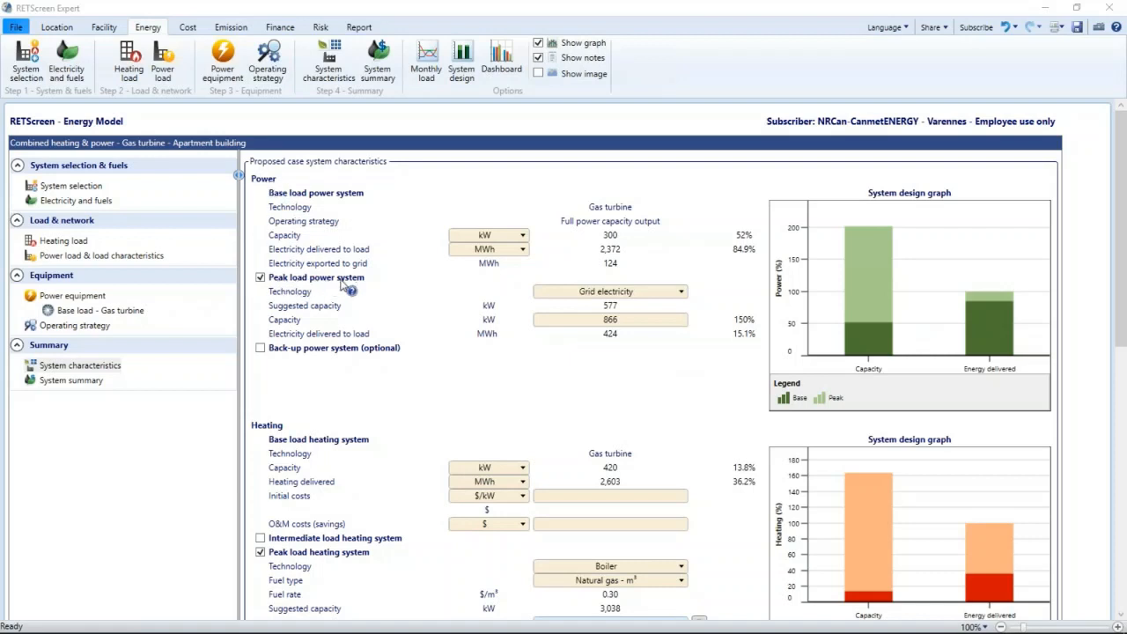
pyautogui.click(669, 296)
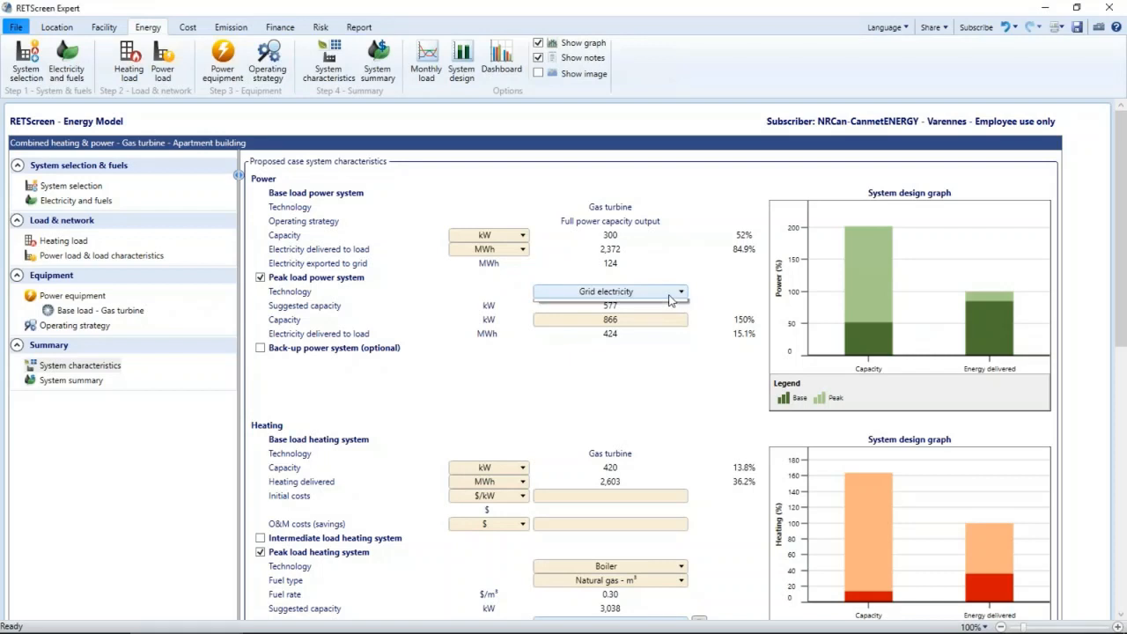
pyautogui.click(667, 321)
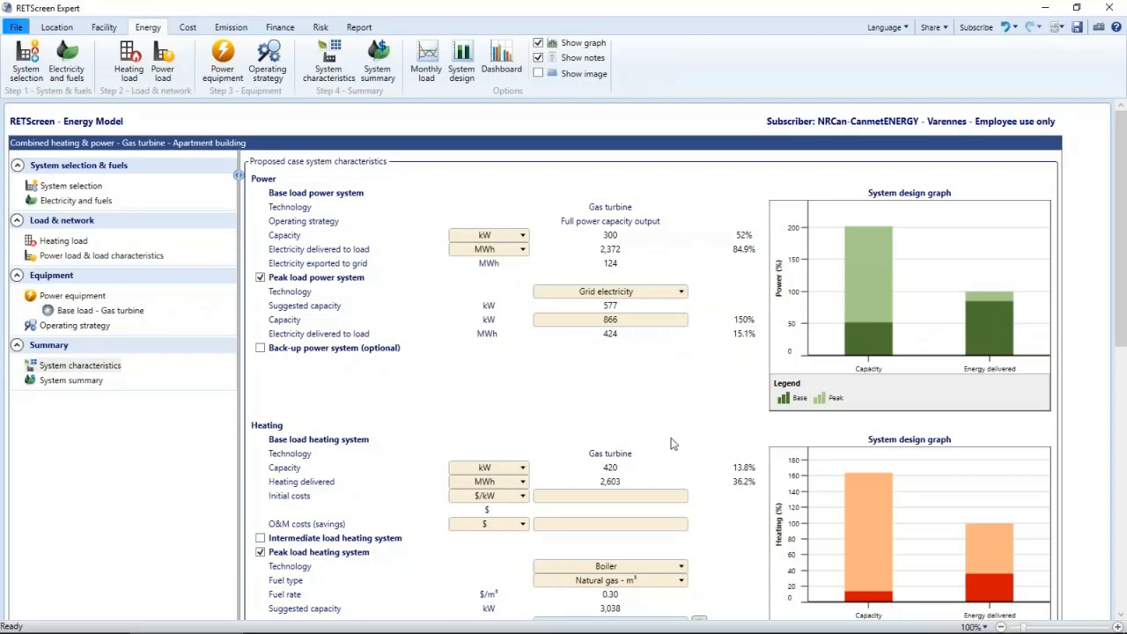
pyautogui.scroll(-3, 671, 443)
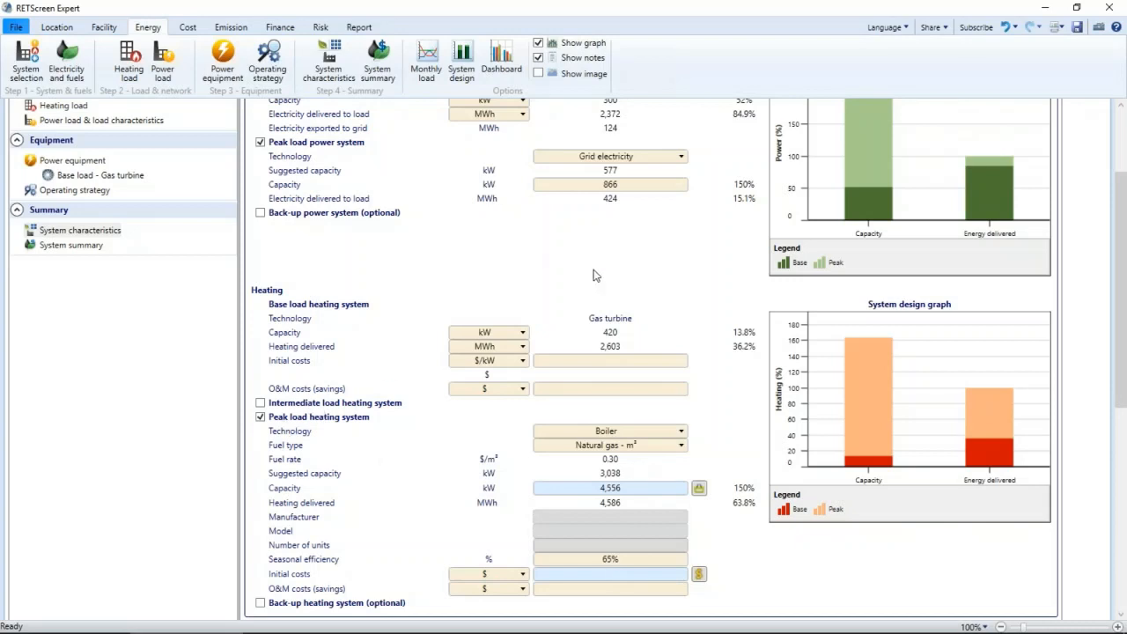
pyautogui.scroll(2, 594, 275)
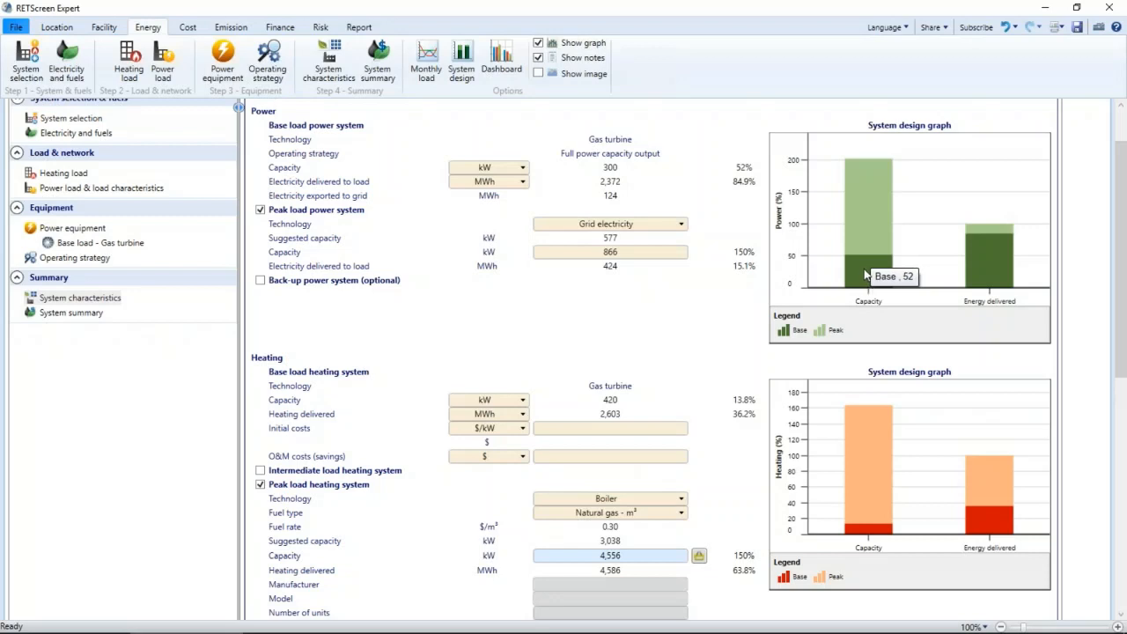
pyautogui.moveTo(991, 268)
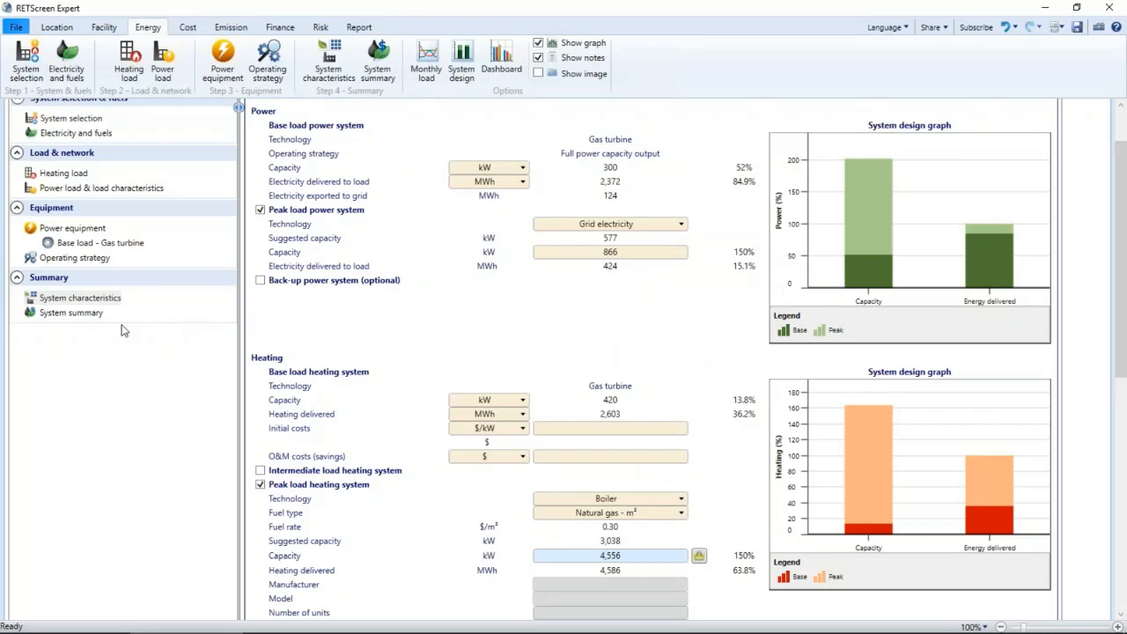
pyautogui.click(74, 315)
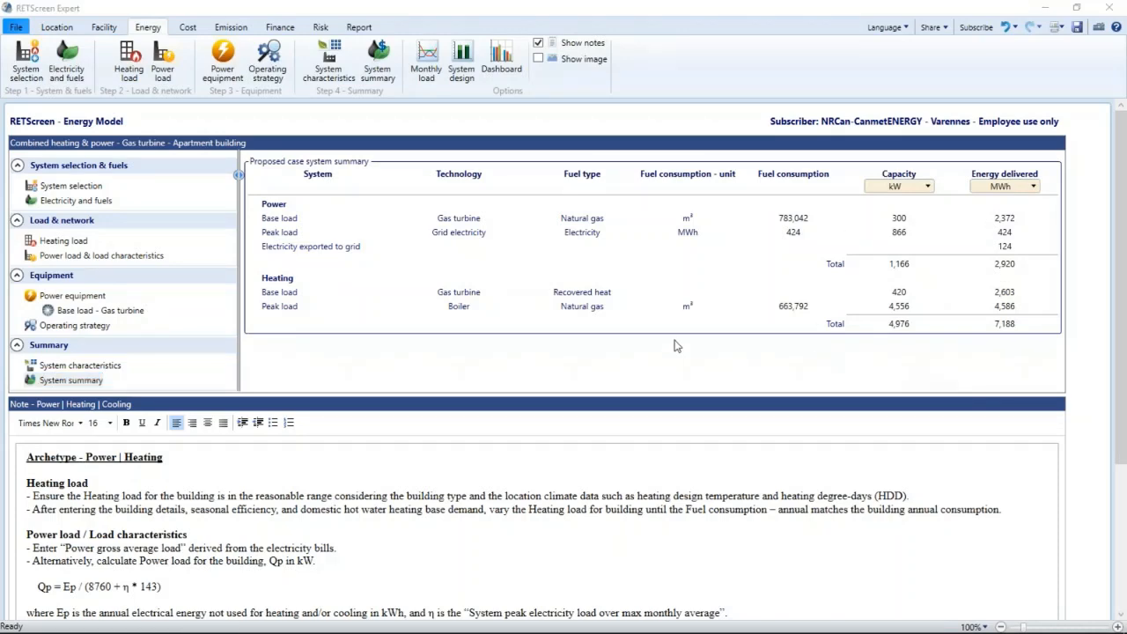
# - Review the cost analysis, checking the initial costs and the proposed case and base case fuel costs
pyautogui.click(187, 27)
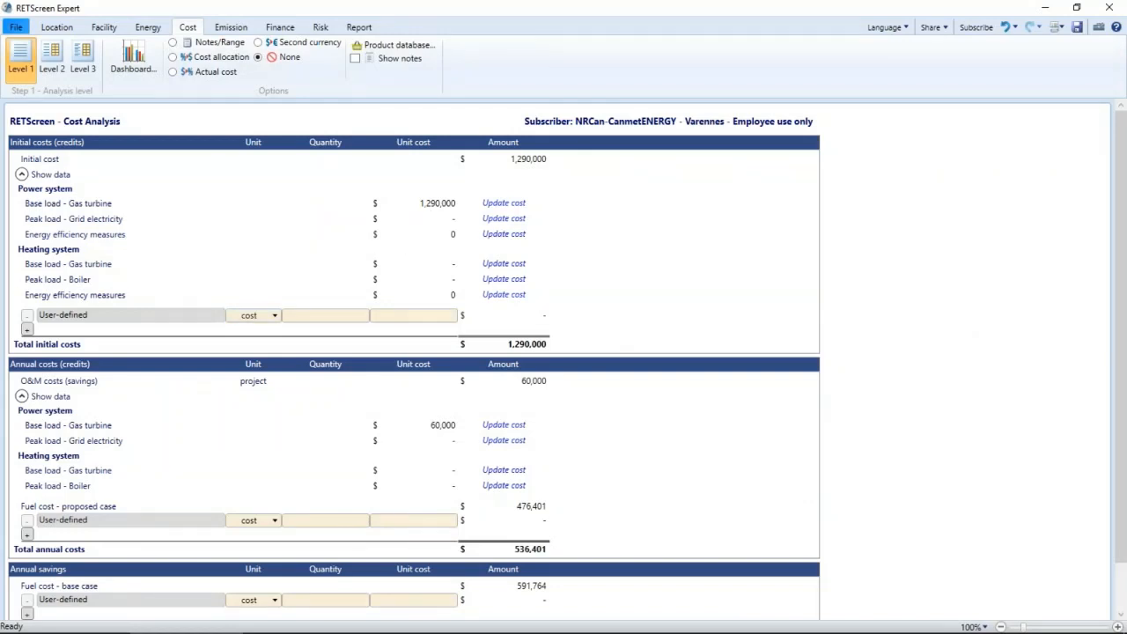
pyautogui.click(531, 513)
pyautogui.scroll(-2, 573, 511)
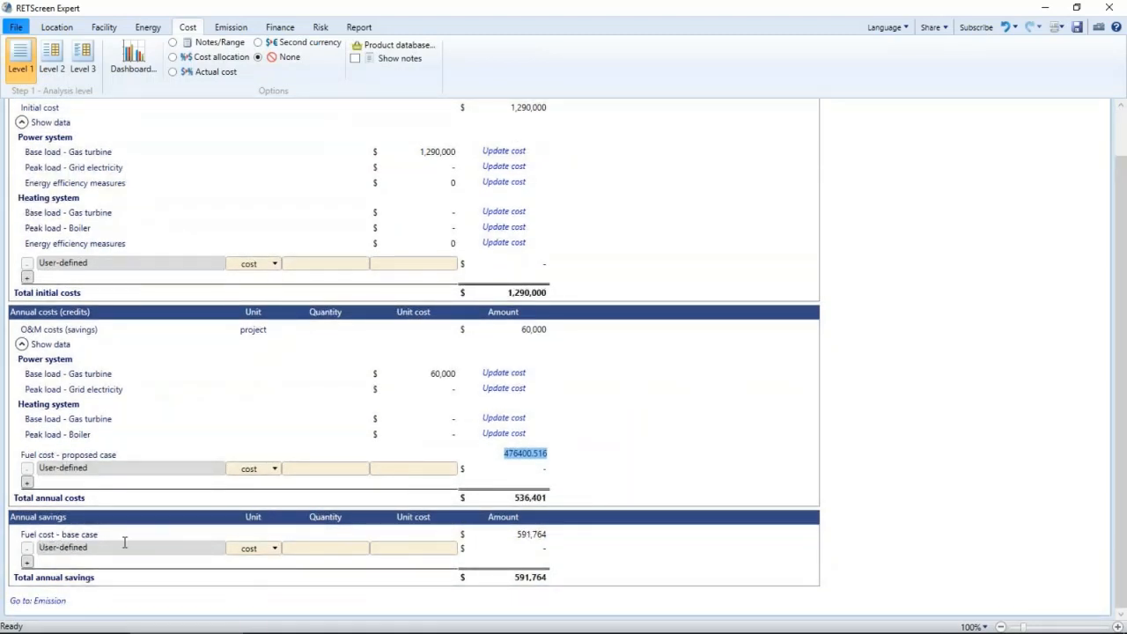
pyautogui.click(523, 538)
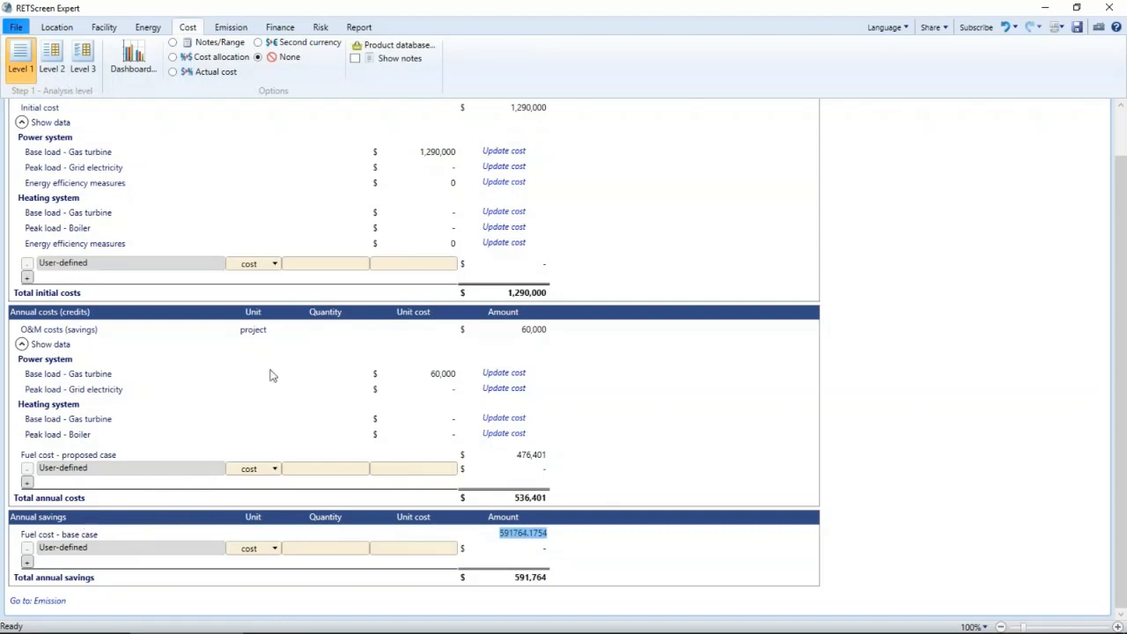
# - Review the emission analysis, checking the Canada - Ontario grid emission factor and the base and proposed case GHG emissions
pyautogui.click(230, 27)
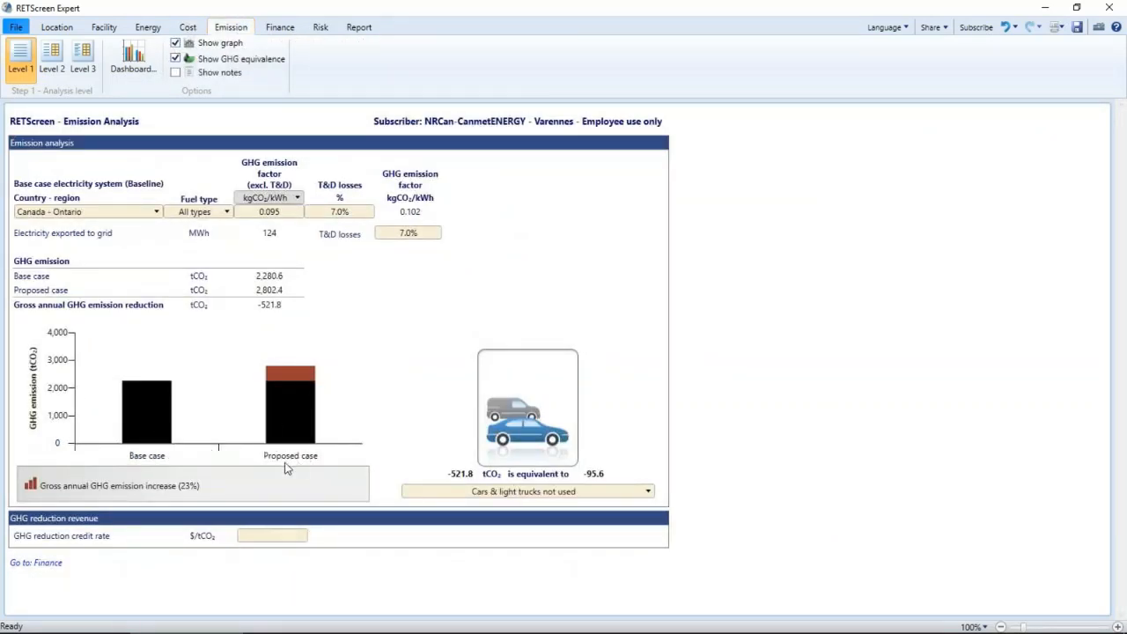
pyautogui.moveTo(294, 386)
pyautogui.click(283, 216)
pyautogui.click(326, 279)
# - Review the financial analysis, checking the pre-tax IRR on equity, simple payback, Net Present Value and yearly cash flow graphs
pyautogui.click(286, 30)
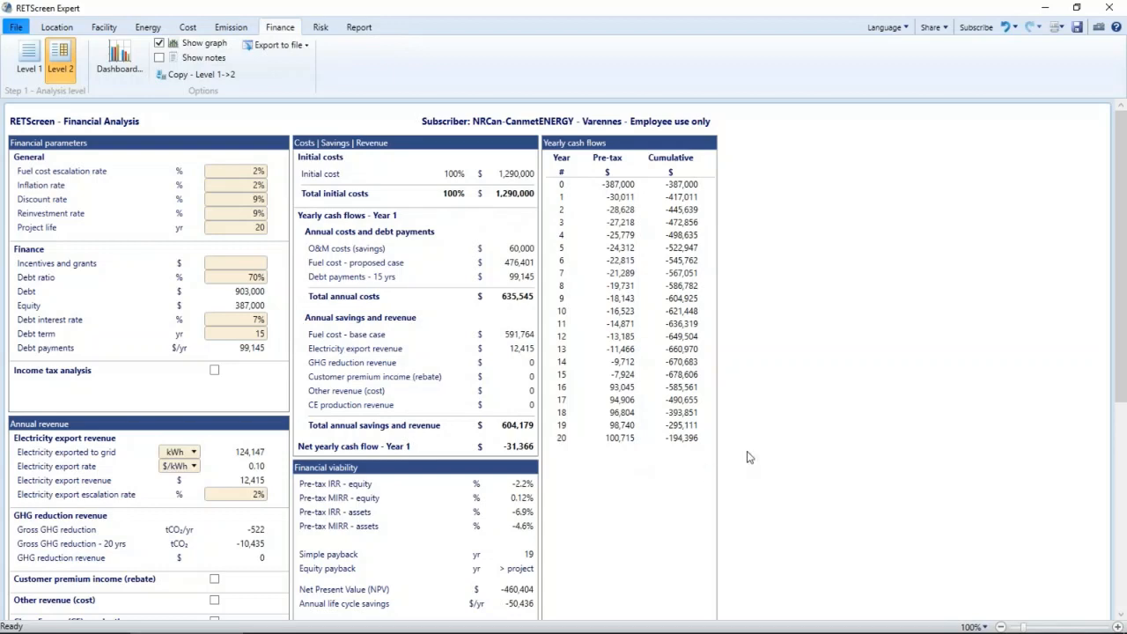
pyautogui.scroll(-4, 747, 457)
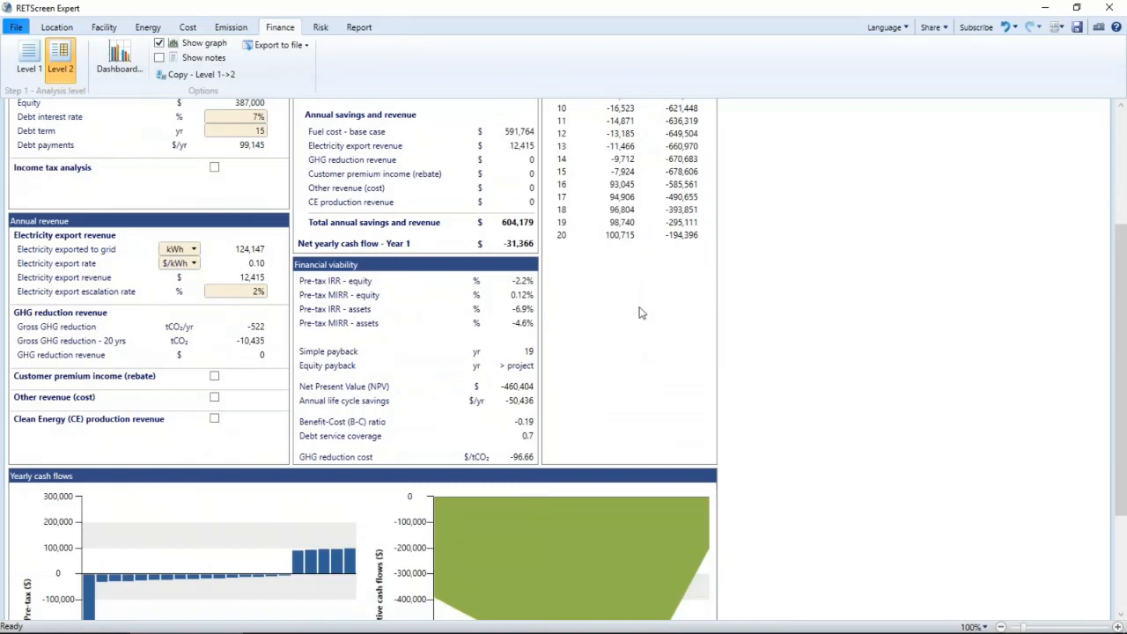
pyautogui.click(527, 280)
pyautogui.click(528, 351)
pyautogui.click(528, 388)
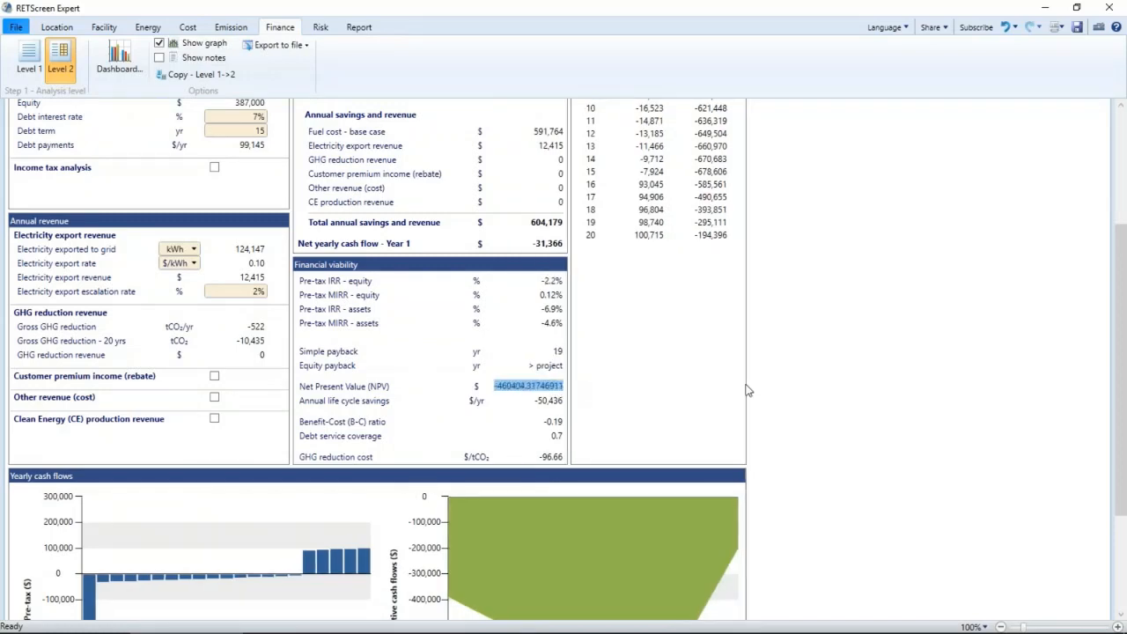
pyautogui.click(795, 387)
pyautogui.scroll(-2, 795, 388)
pyautogui.scroll(-1, 802, 423)
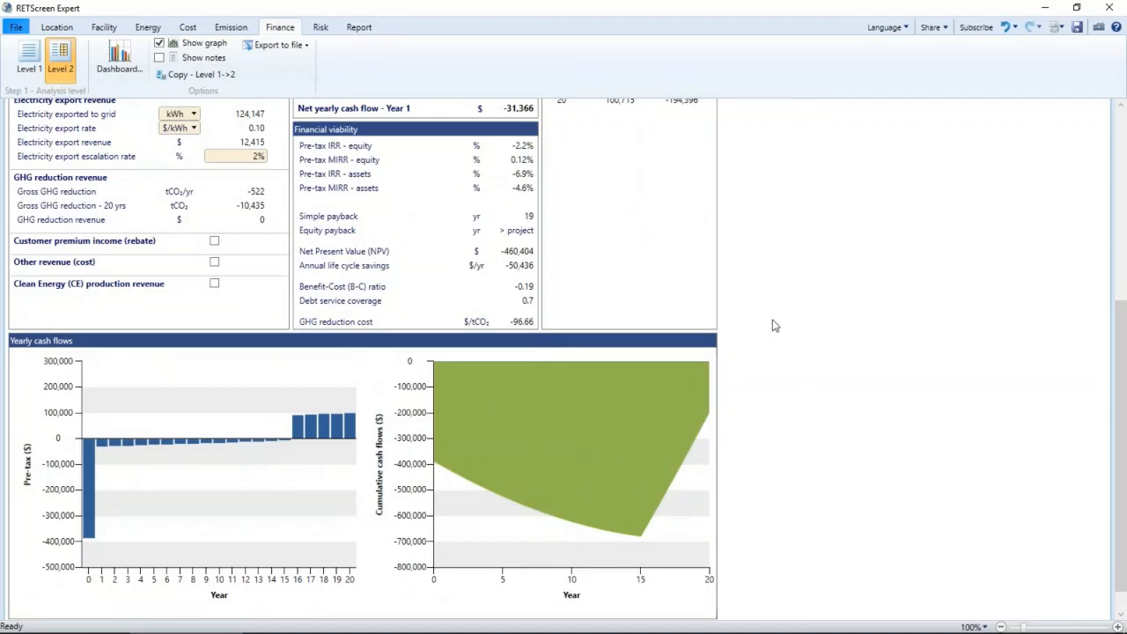
pyautogui.scroll(7, 772, 333)
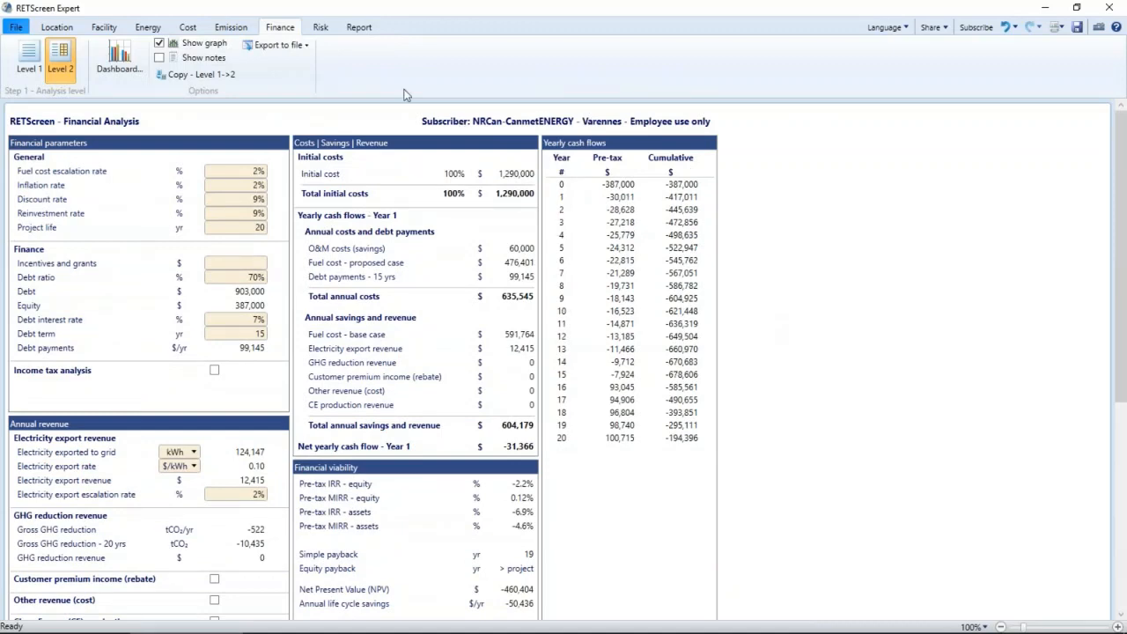
# - Review the sensitivity analysis tables for Net Present Value and the risk analysis parameters with their impact graph
pyautogui.click(323, 31)
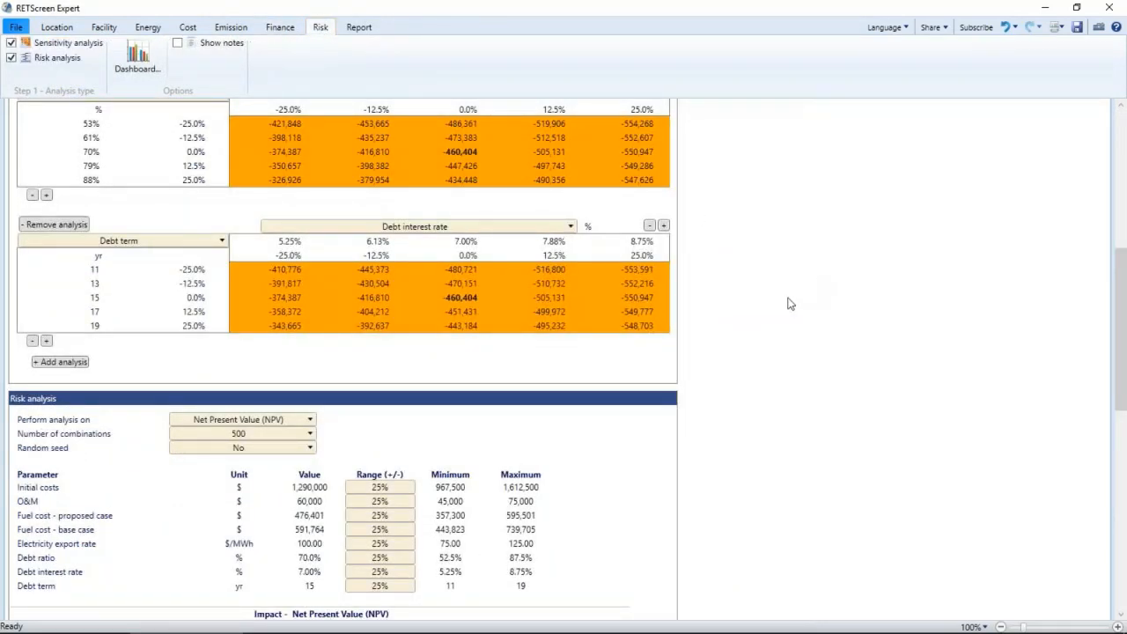
pyautogui.scroll(6, 788, 302)
pyautogui.scroll(2, 777, 304)
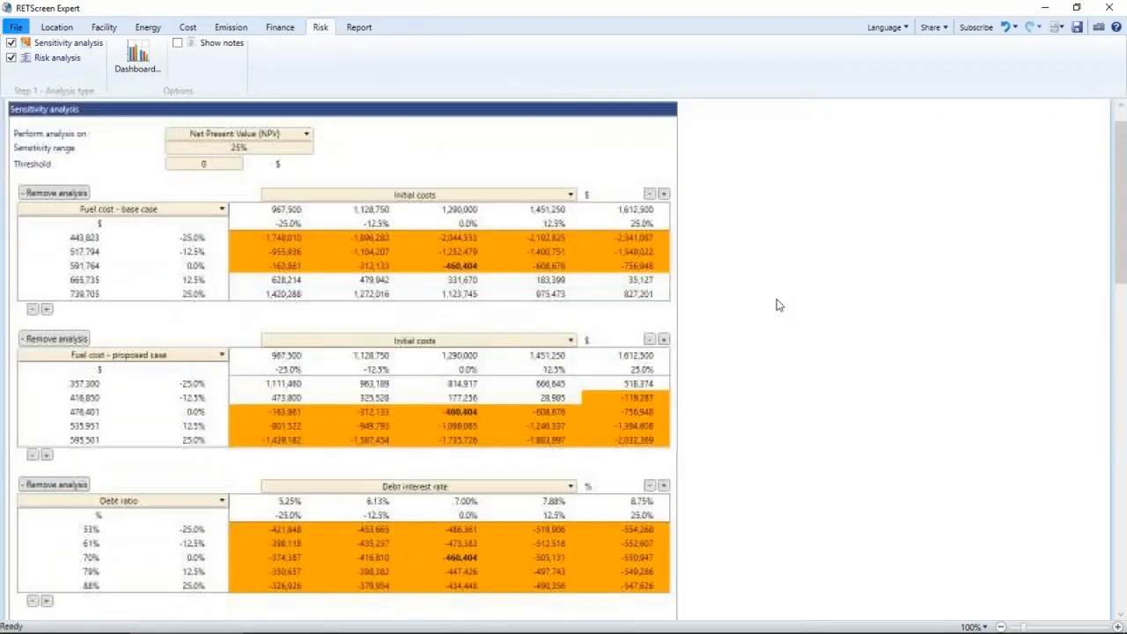
pyautogui.scroll(-2, 777, 304)
pyautogui.scroll(-15, 777, 304)
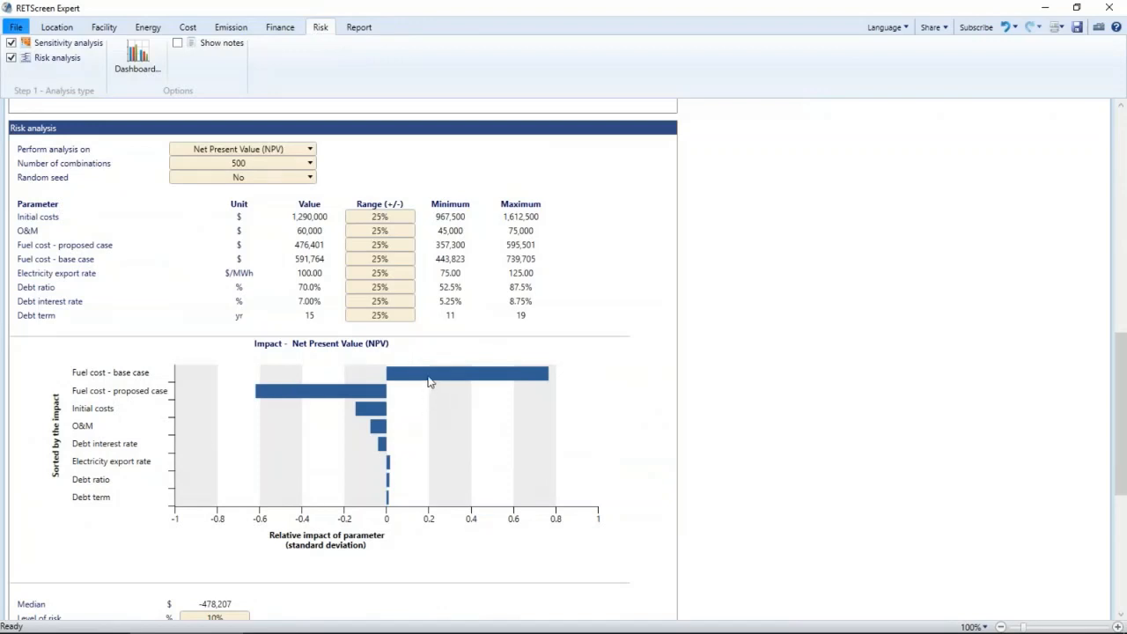
pyautogui.moveTo(430, 376)
pyautogui.moveTo(362, 393)
pyautogui.scroll(1, 718, 374)
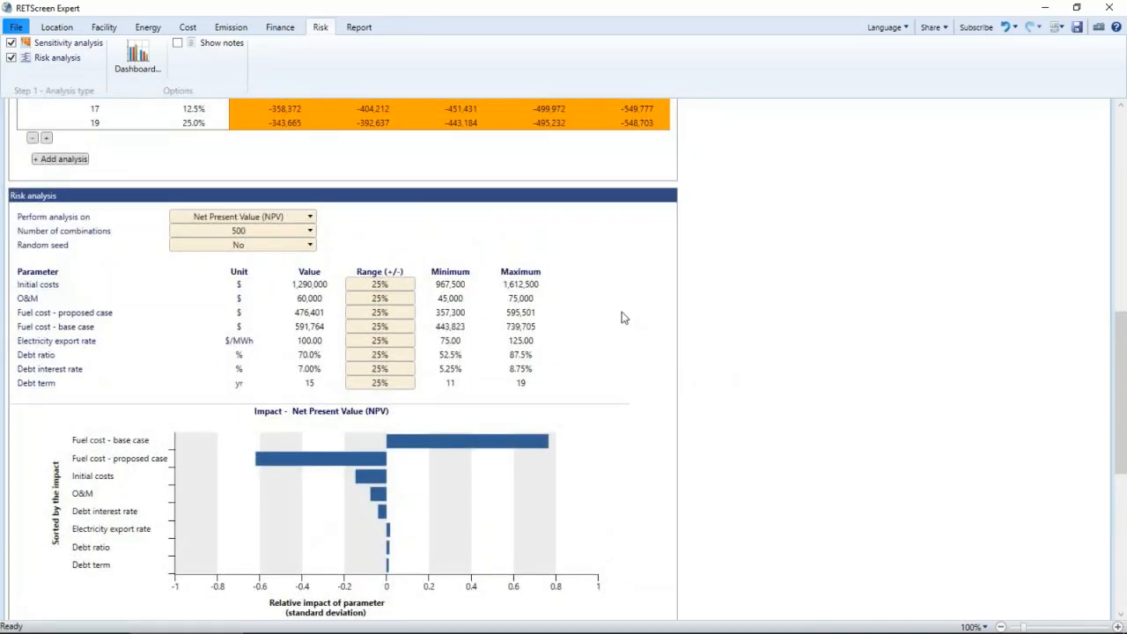
# - Return to the energy model and show its fuel and electricity rate settings
pyautogui.click(147, 27)
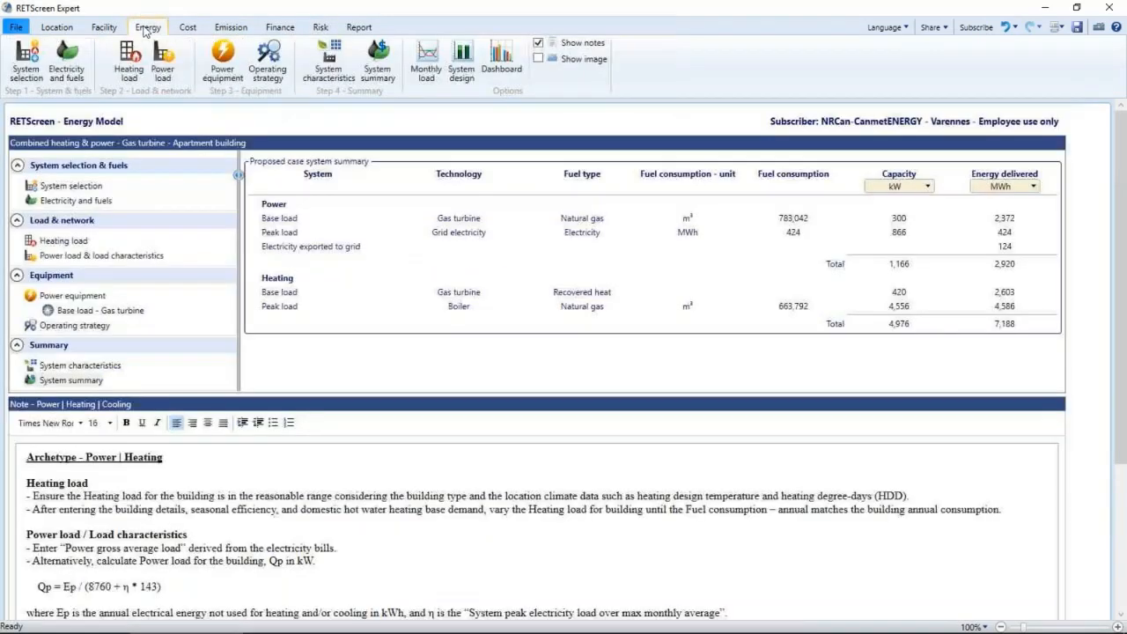
pyautogui.click(99, 202)
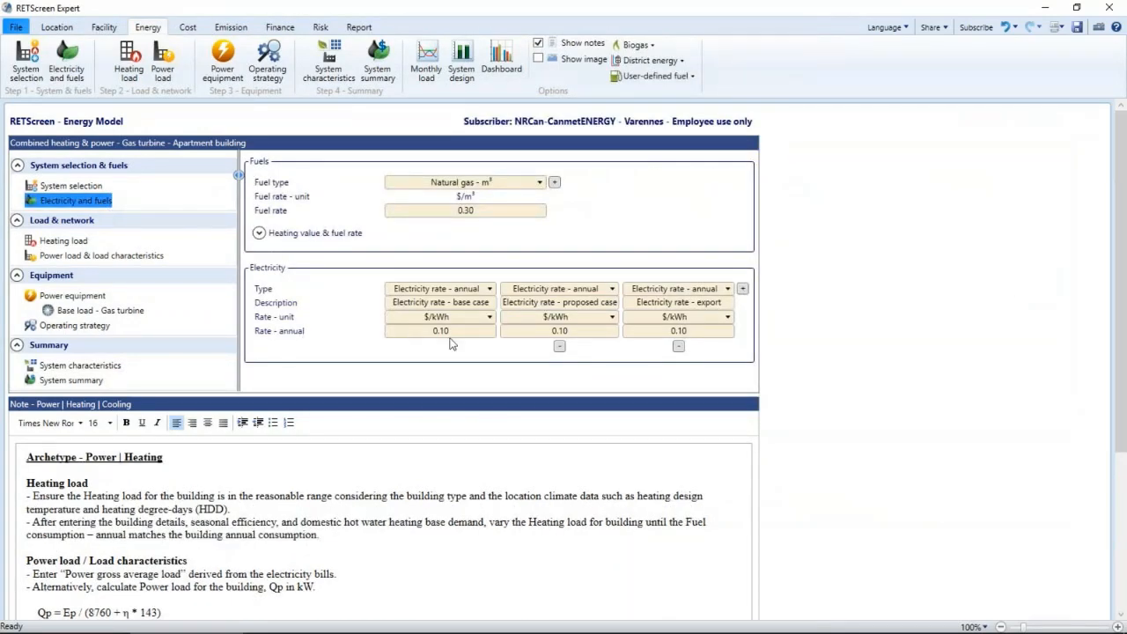